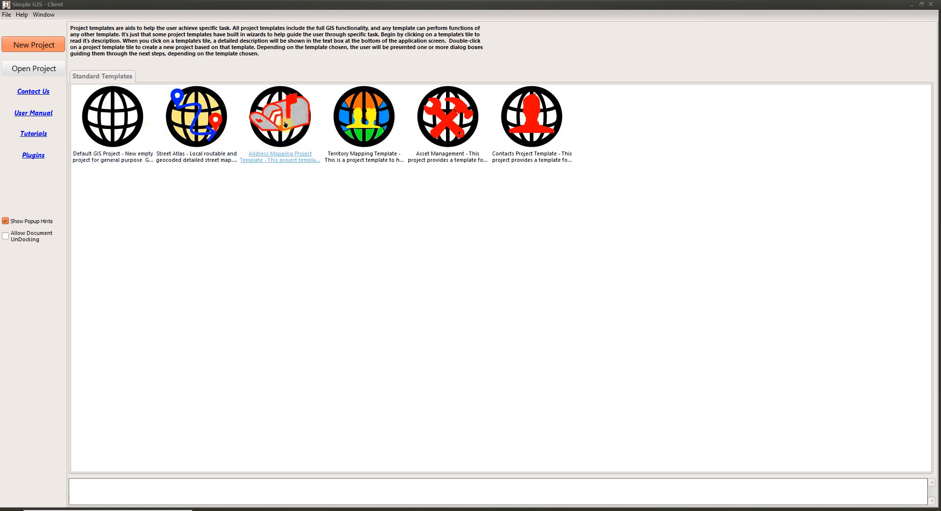
Step: Create a new project from the Address Mapping Project Template and choose to add a base map layer
left_click(285, 124)
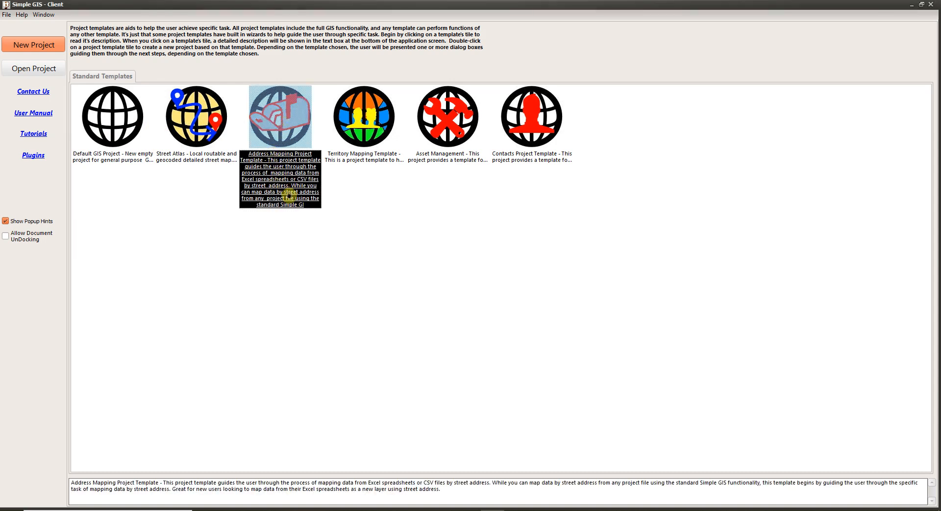
double_click(284, 121)
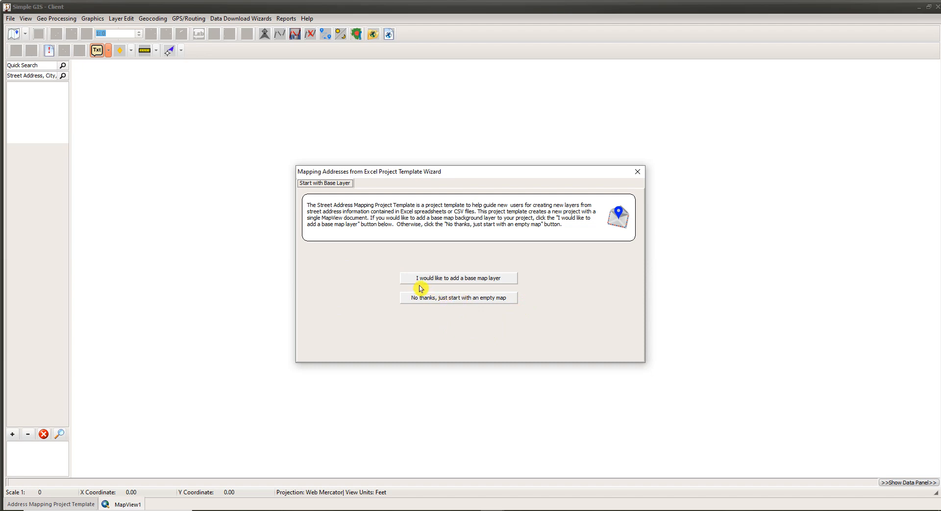
left_click(477, 281)
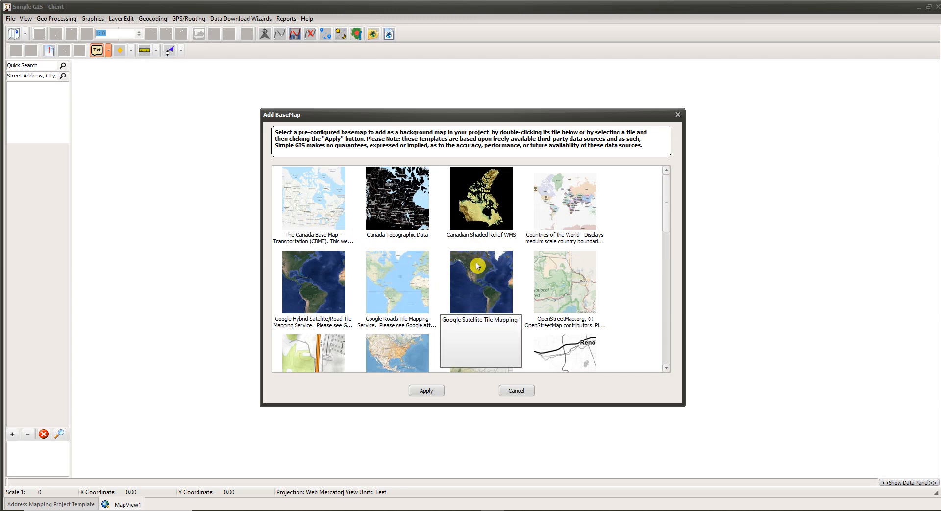
Step: Add the OpenStreetMap.org basemap as the project's background layer
scroll(476, 266, "down", 10)
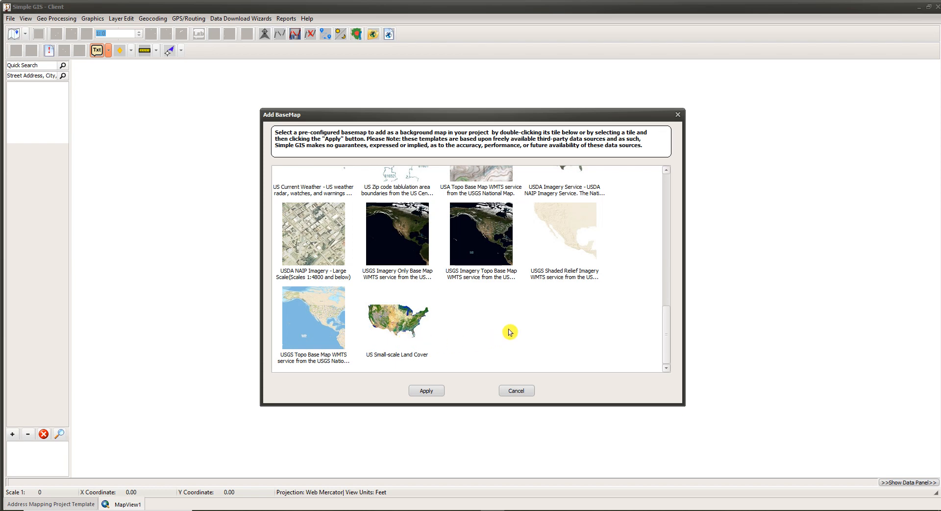
scroll(510, 332, "up", 3)
scroll(490, 338, "down", 3)
scroll(495, 272, "up", 2)
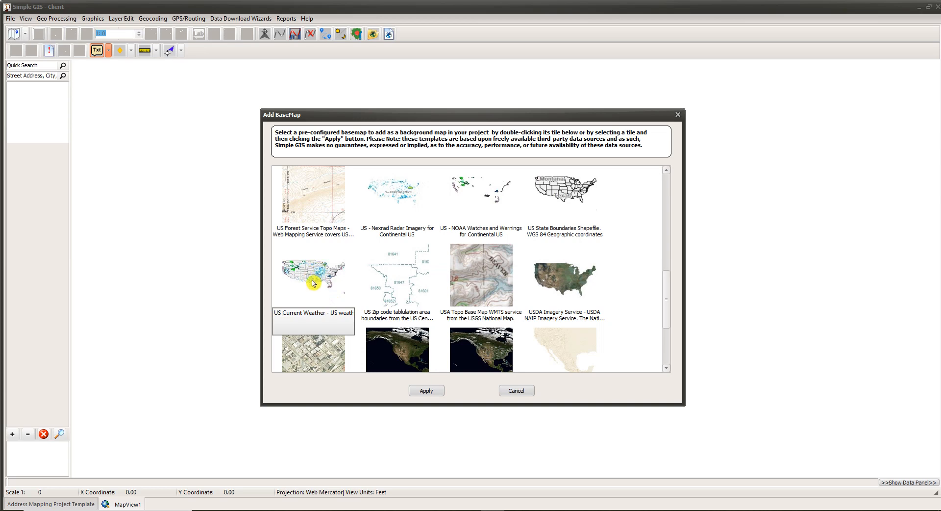
scroll(569, 325, "up", 3)
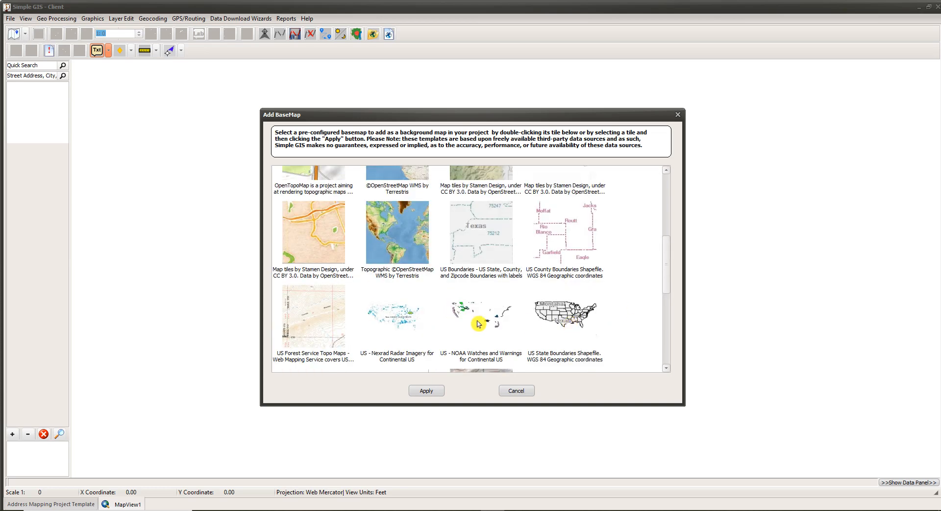
scroll(601, 353, "up", 3)
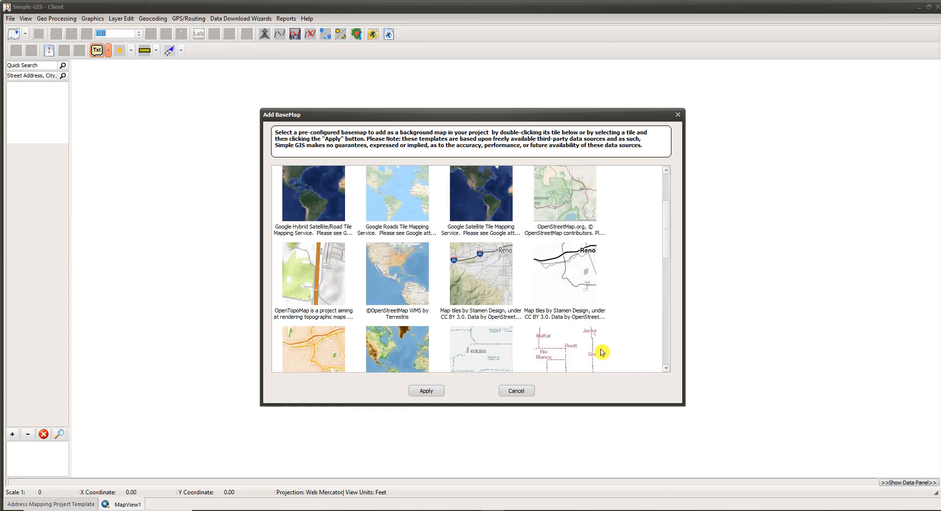
scroll(569, 320, "up", 2)
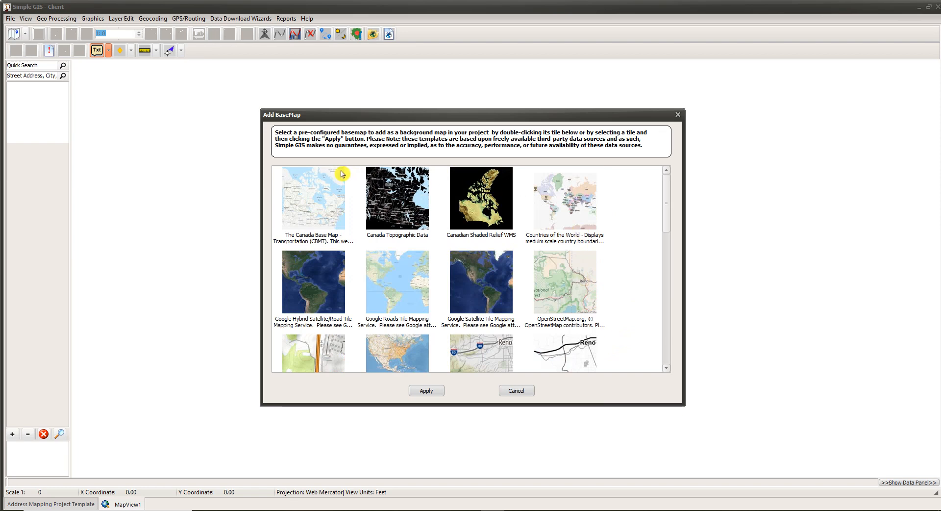
double_click(574, 305)
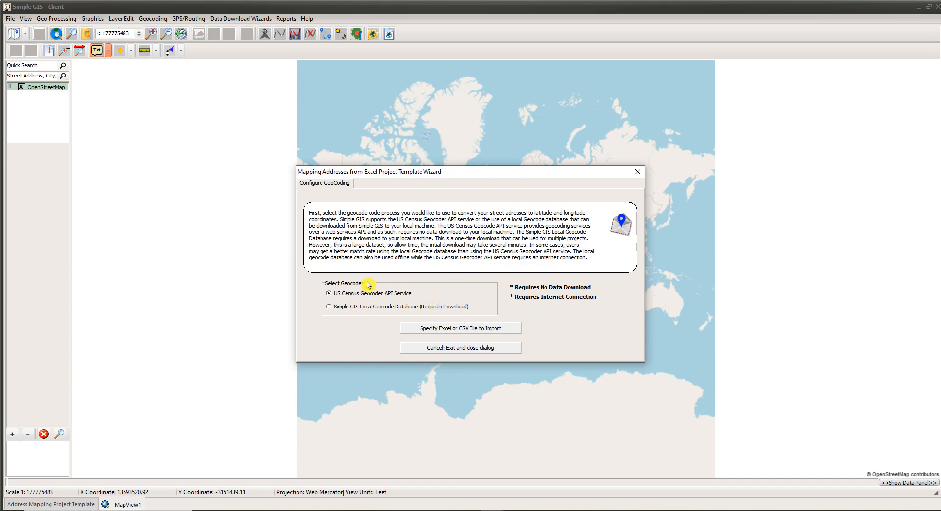
Step: Choose the US Census Geocoder API Service as geocoder and start importing an Excel or CSV address file
left_click(344, 309)
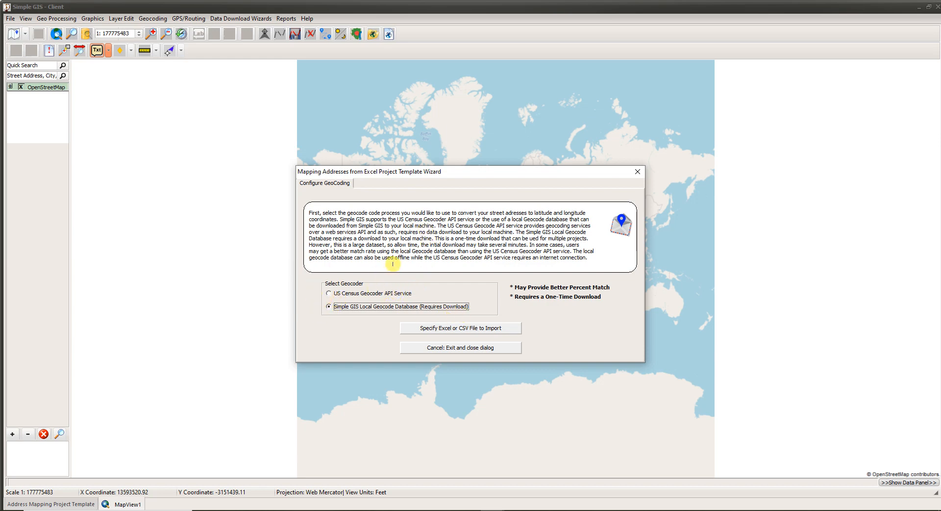
left_click(347, 295)
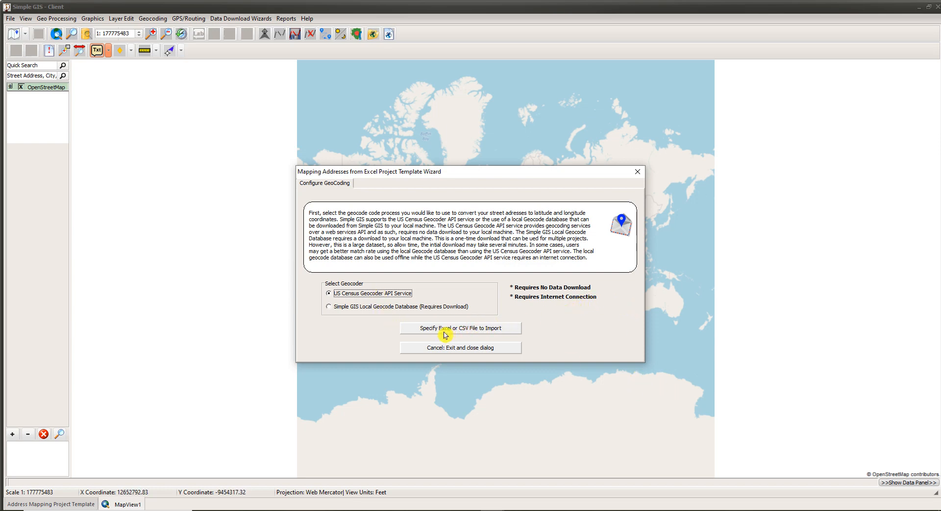
left_click(473, 335)
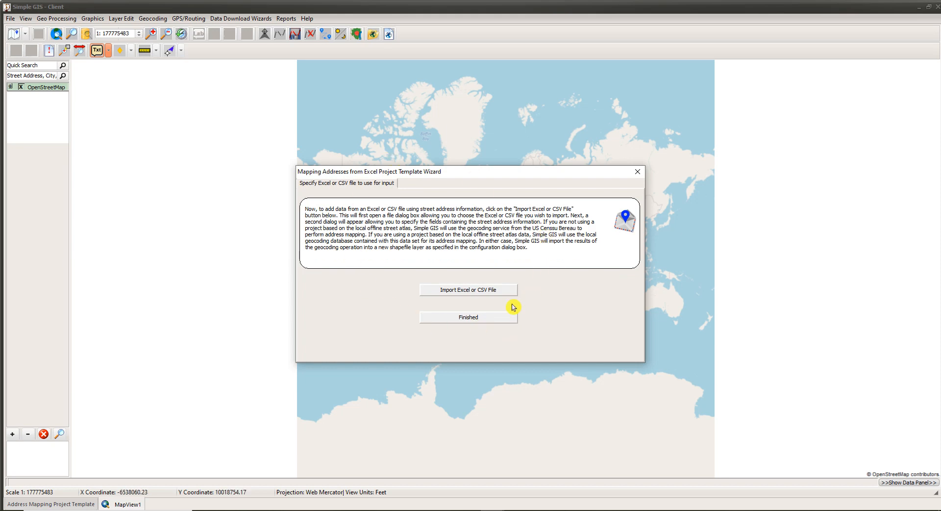
left_click(475, 294)
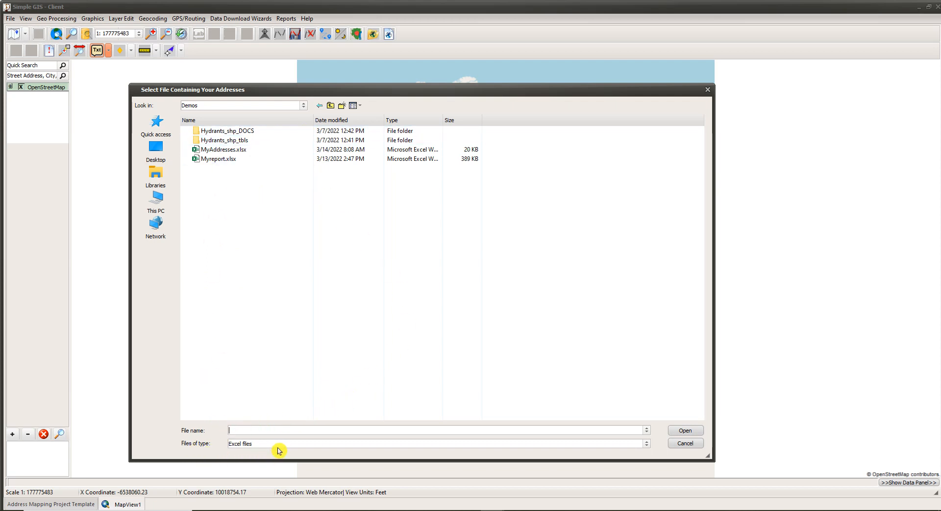
Step: Switch the file type filter to CSV Files and back to Excel files
left_click(647, 444)
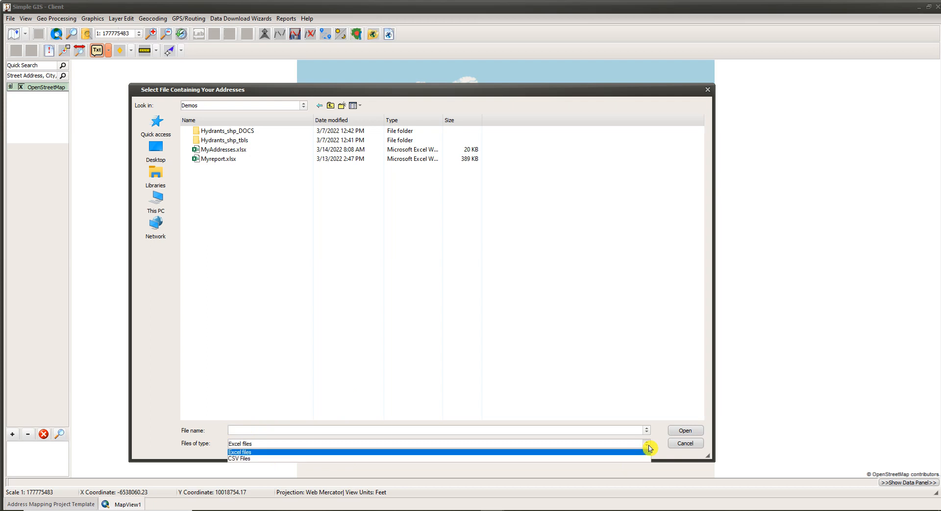
left_click(358, 458)
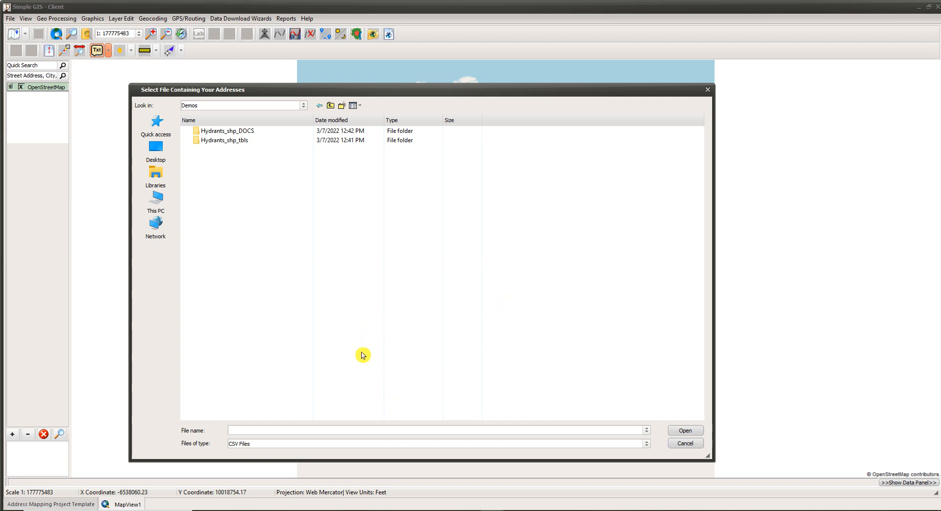
left_click(647, 444)
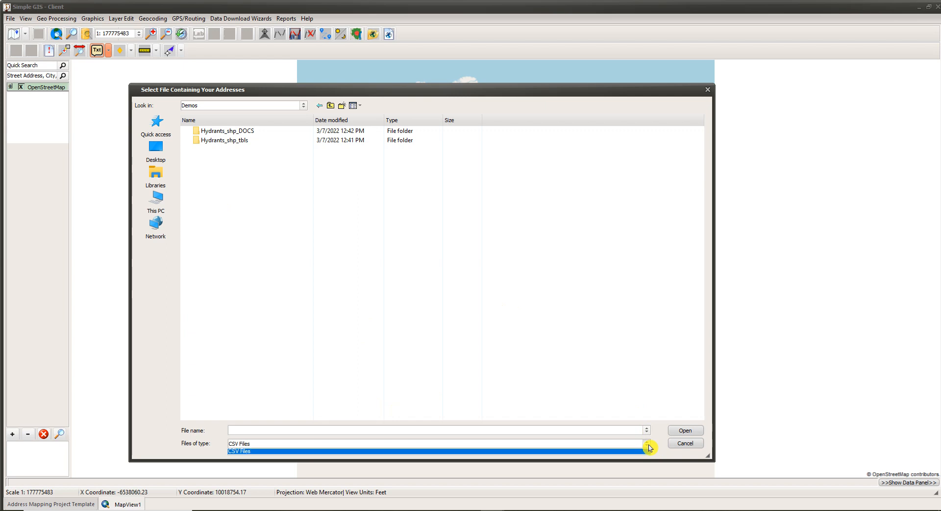
left_click(316, 452)
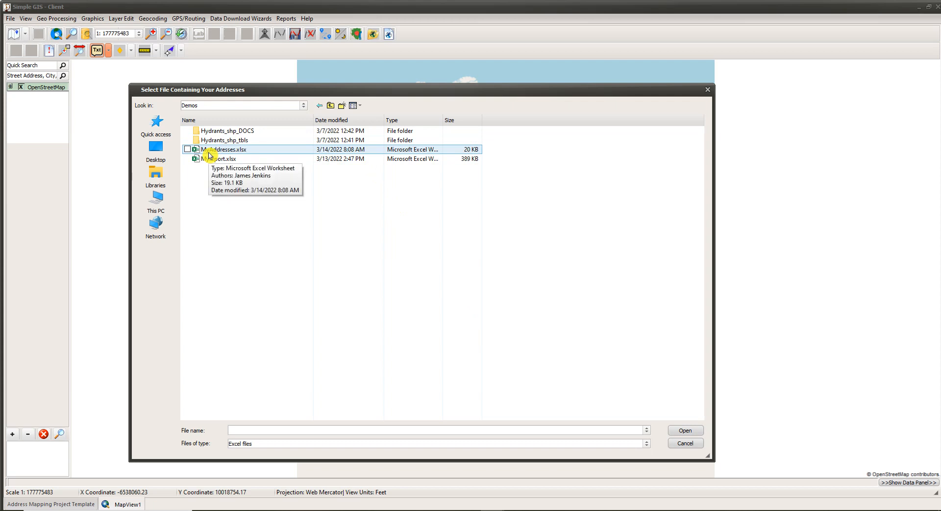
Step: Open MyAddresses.xlsx and load its "my customers" worksheet, treating the first row as field names
double_click(238, 151)
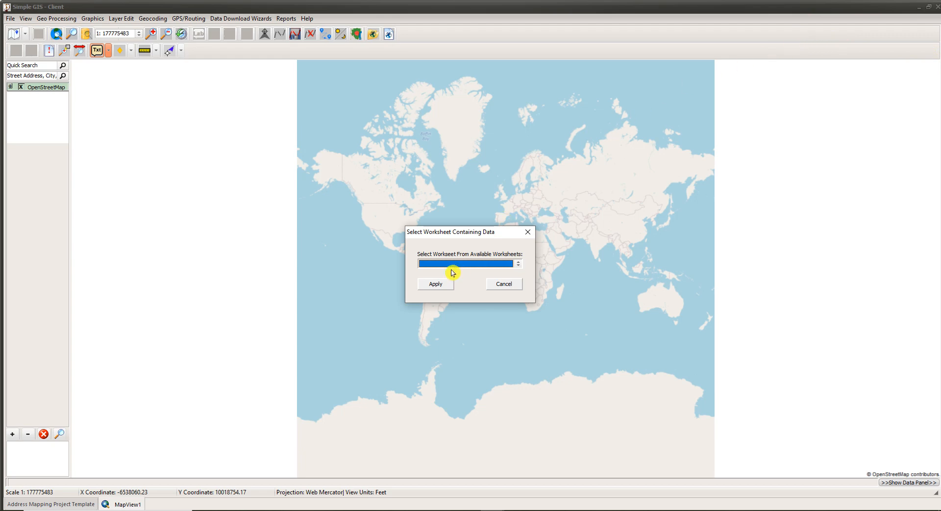
left_click(518, 264)
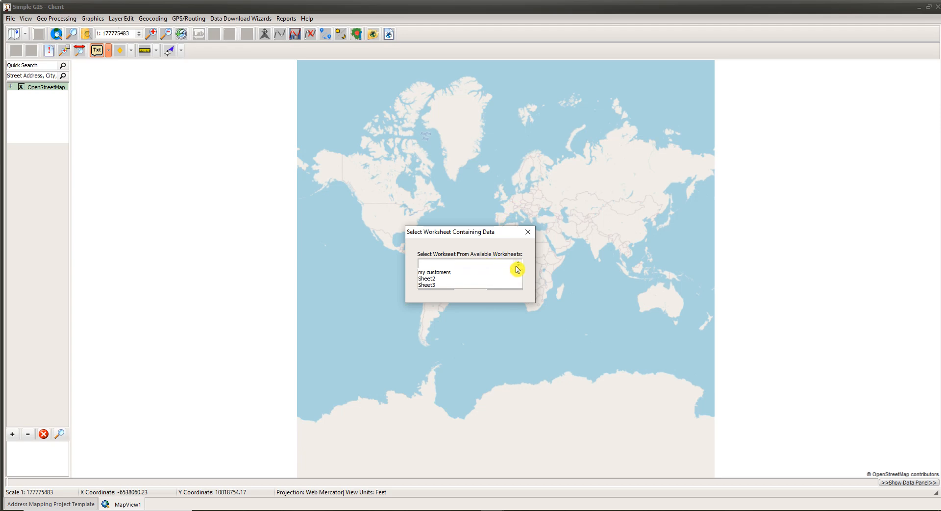
left_click(437, 272)
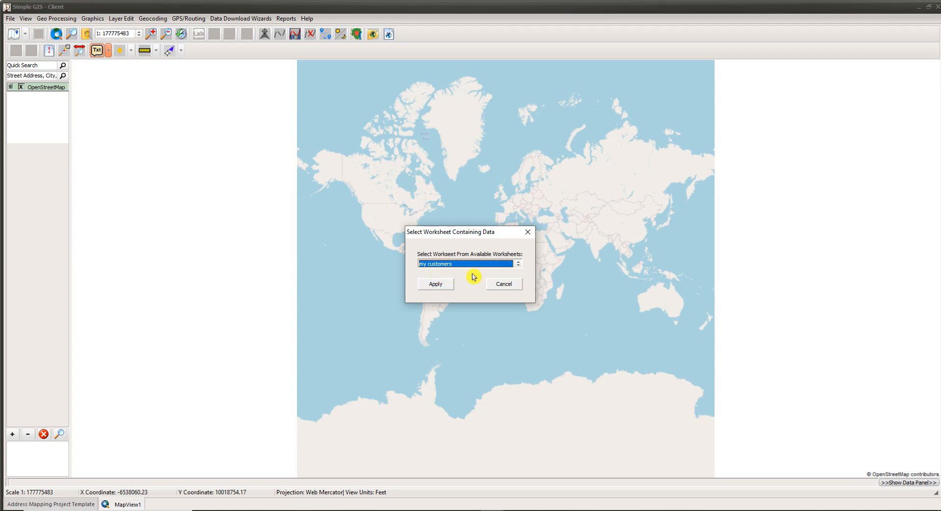
left_click(446, 286)
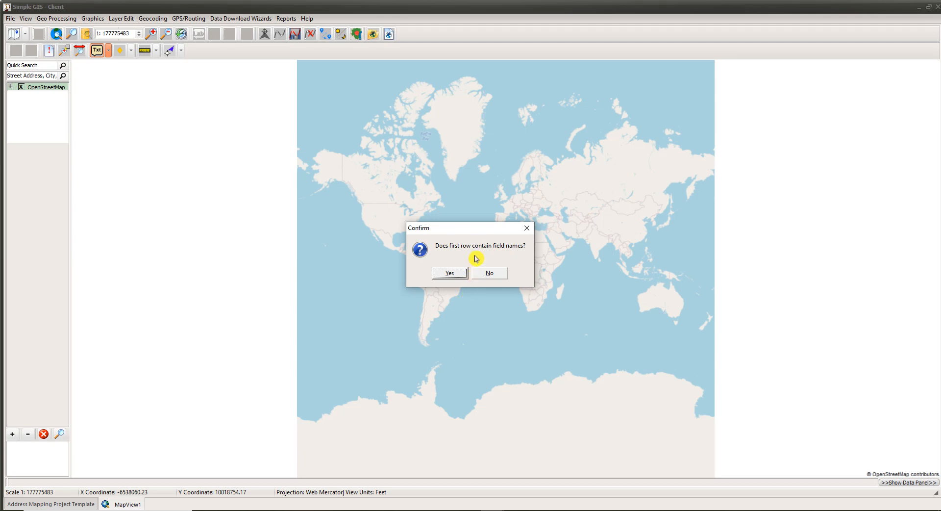
left_click(454, 276)
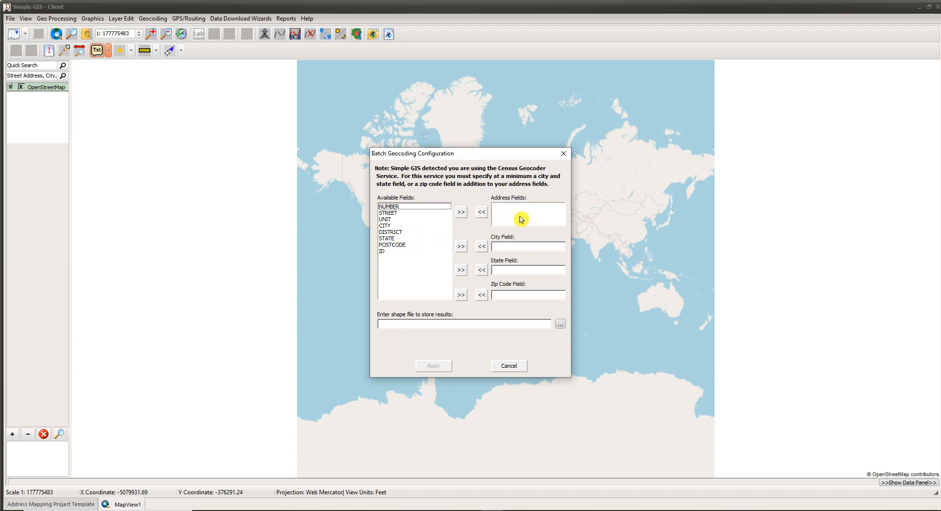
Step: Assign the NUMBER, STREET and UNIT fields as the address fields for batch geocoding
left_click(399, 207)
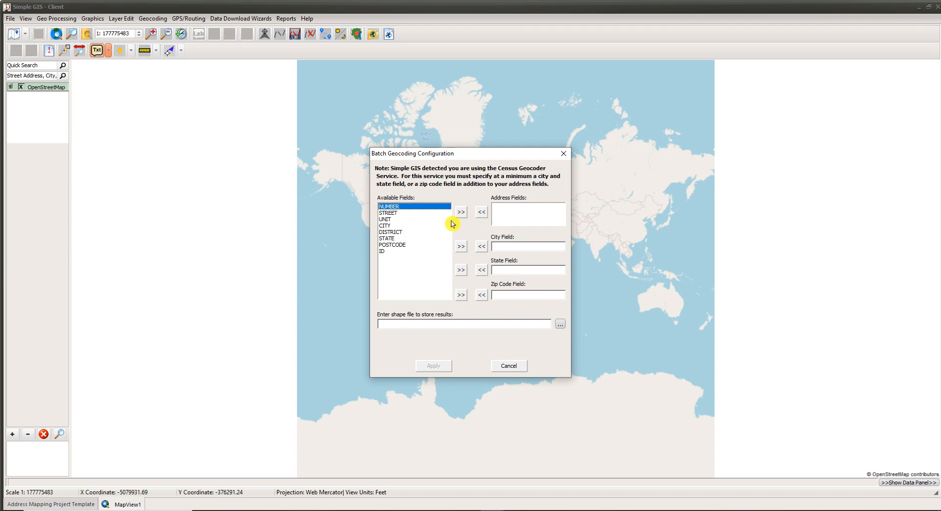
left_click(390, 214)
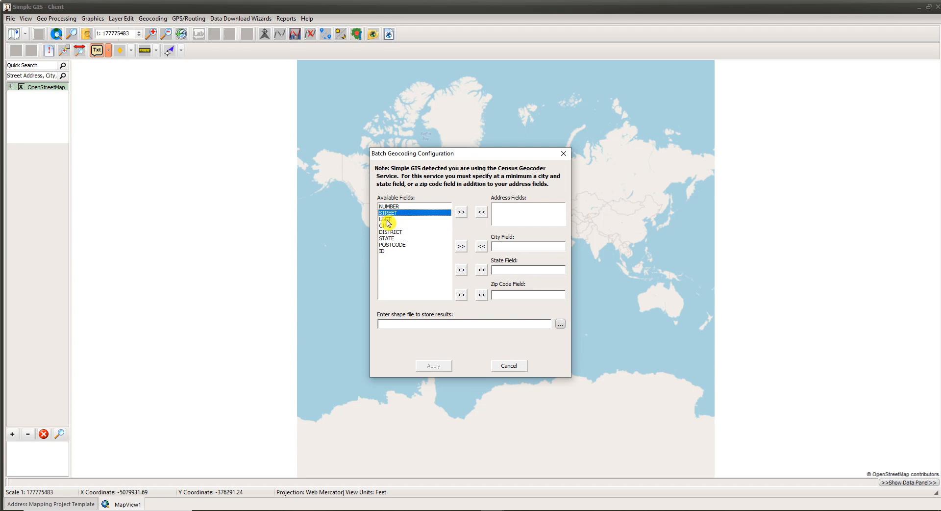
left_click(386, 219)
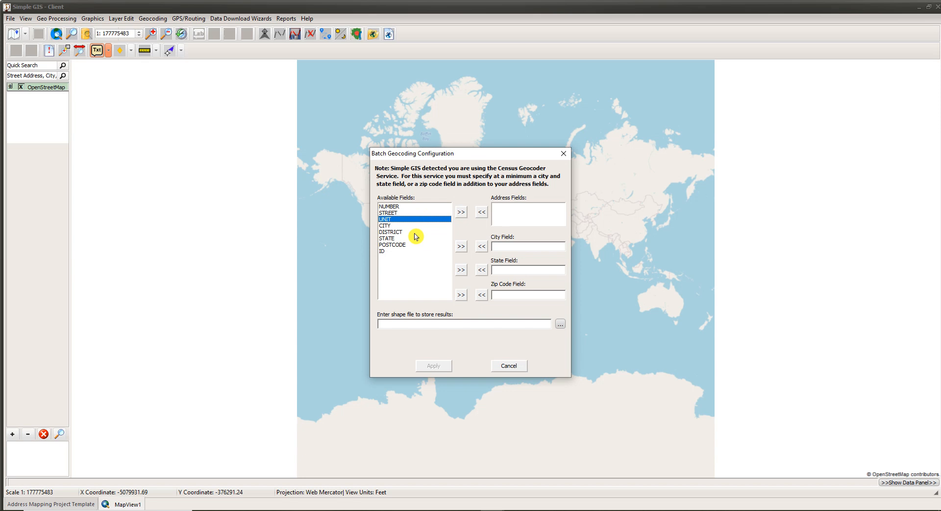
left_click(394, 206)
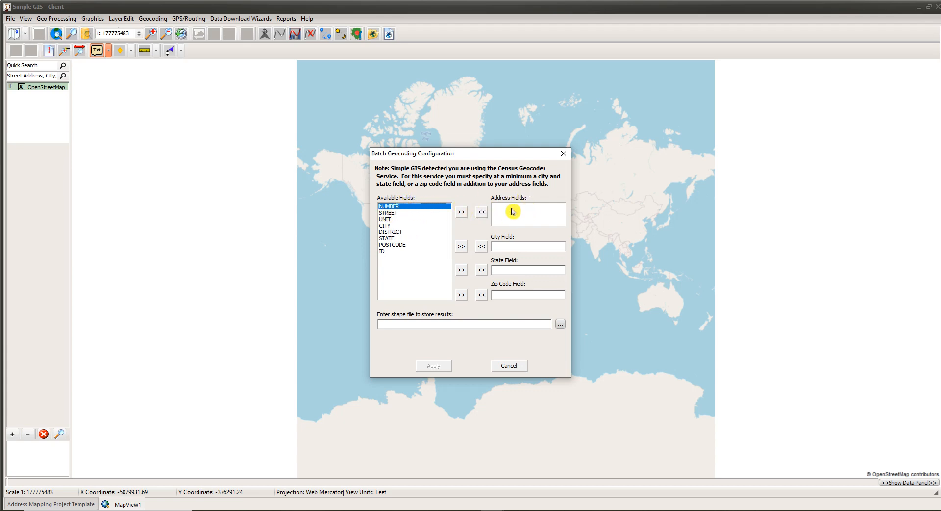
left_click(460, 216)
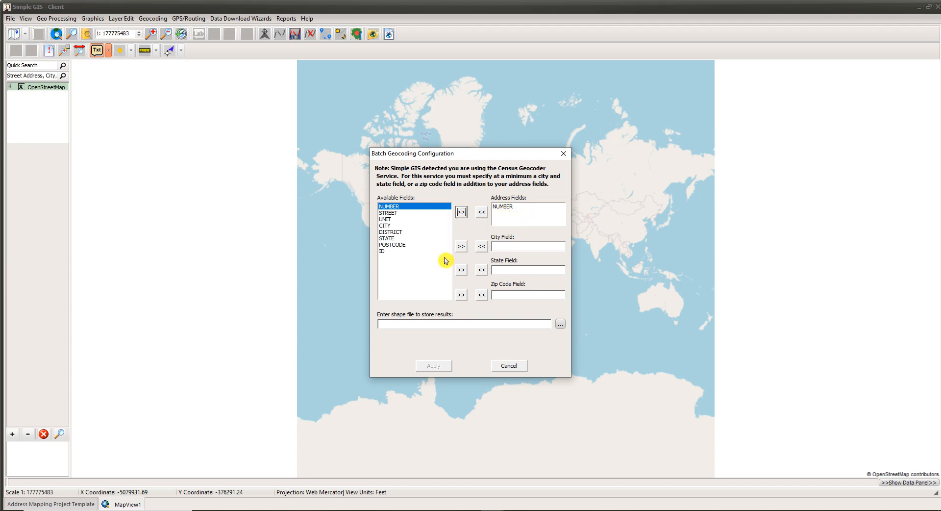
left_click(393, 215)
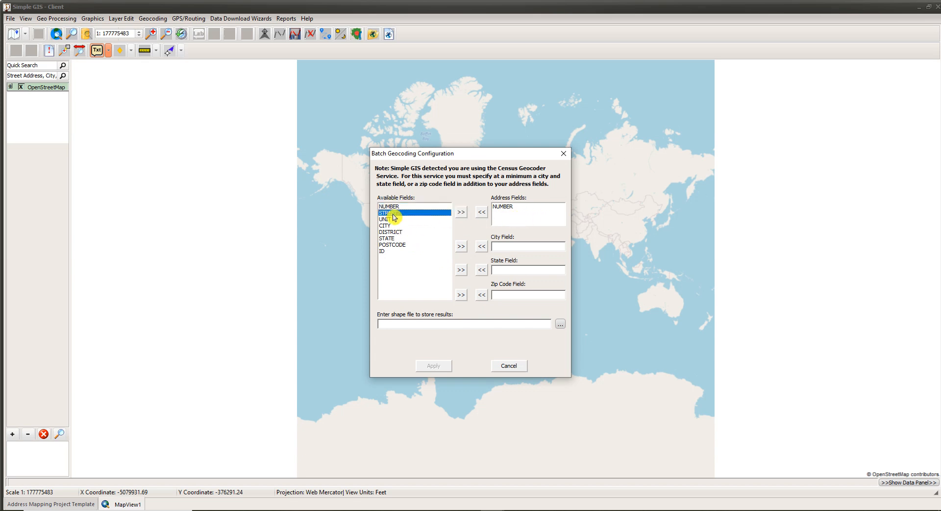
left_click(461, 212)
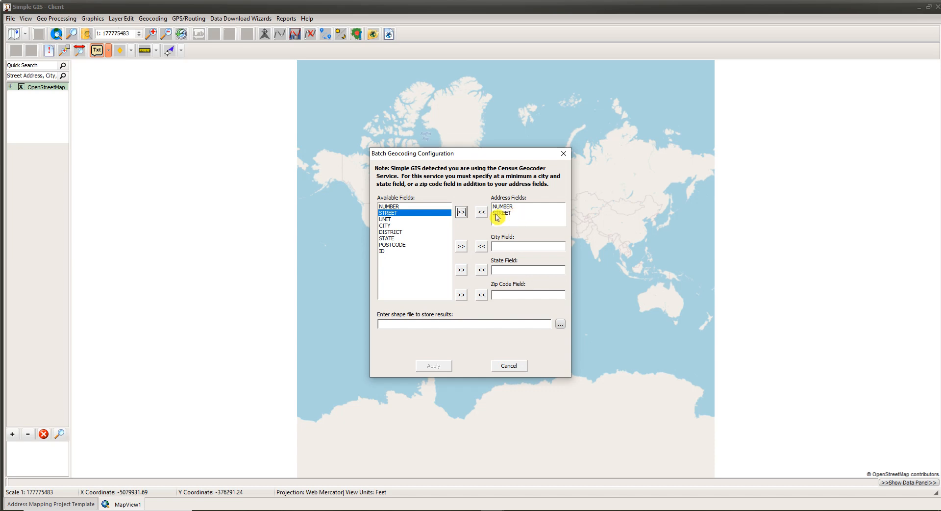
left_click(414, 219)
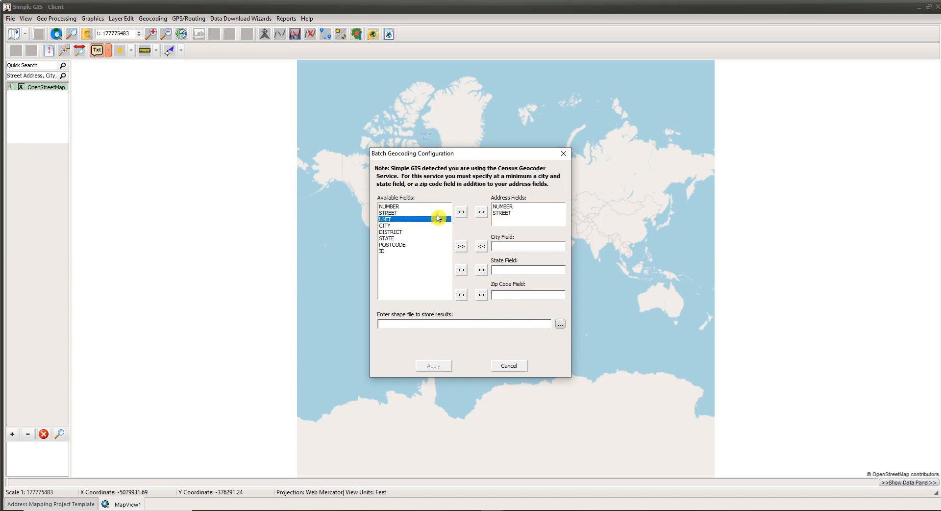
left_click(459, 212)
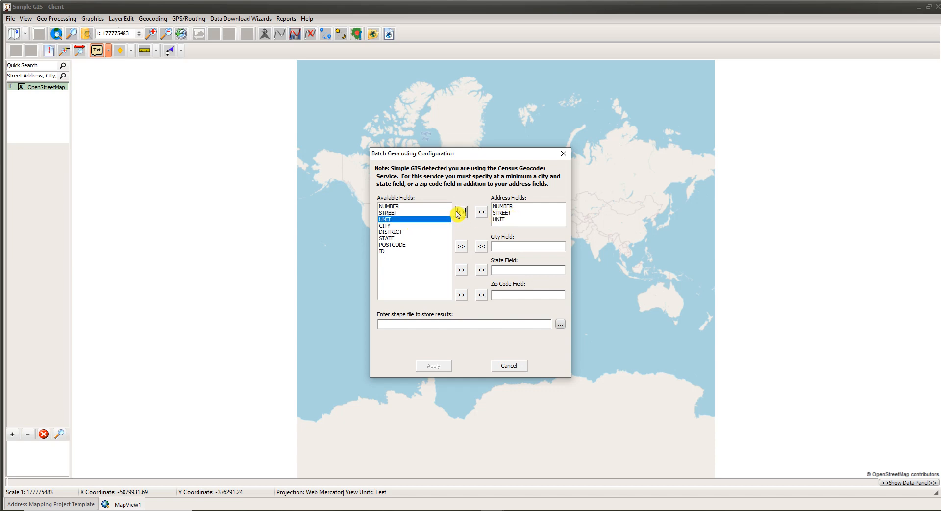
Step: Remove UNIT from the address fields and add it back
left_click(505, 219)
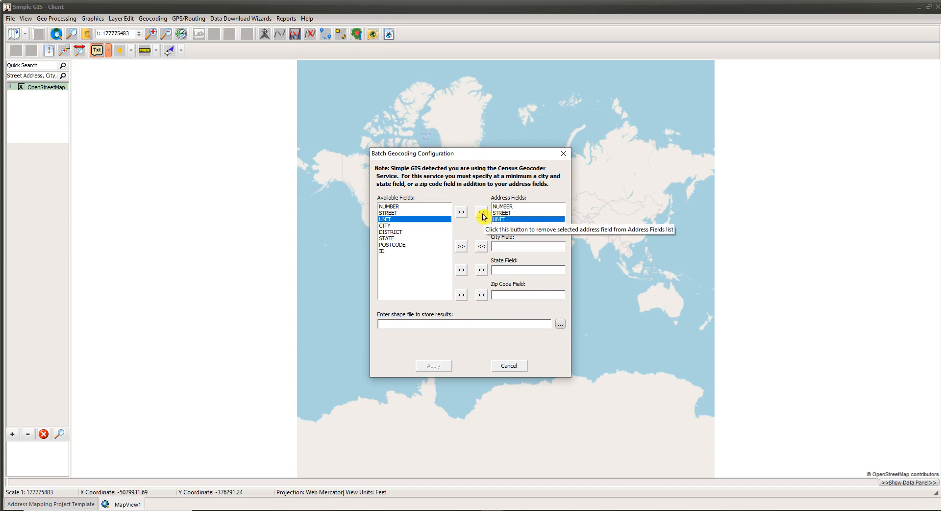
left_click(482, 213)
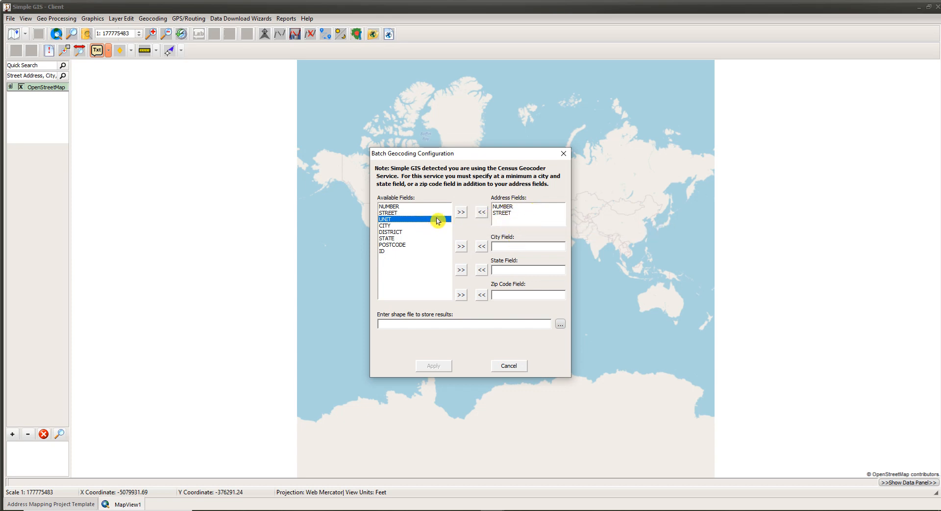
left_click(459, 213)
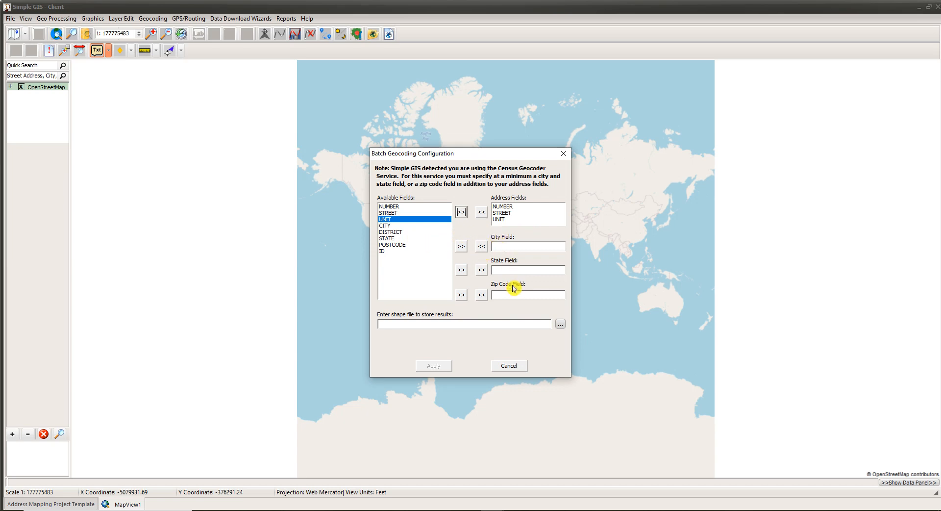
Step: Assign CITY as the city field, STATE as the state field and POSTCODE as the zip code field
left_click(387, 226)
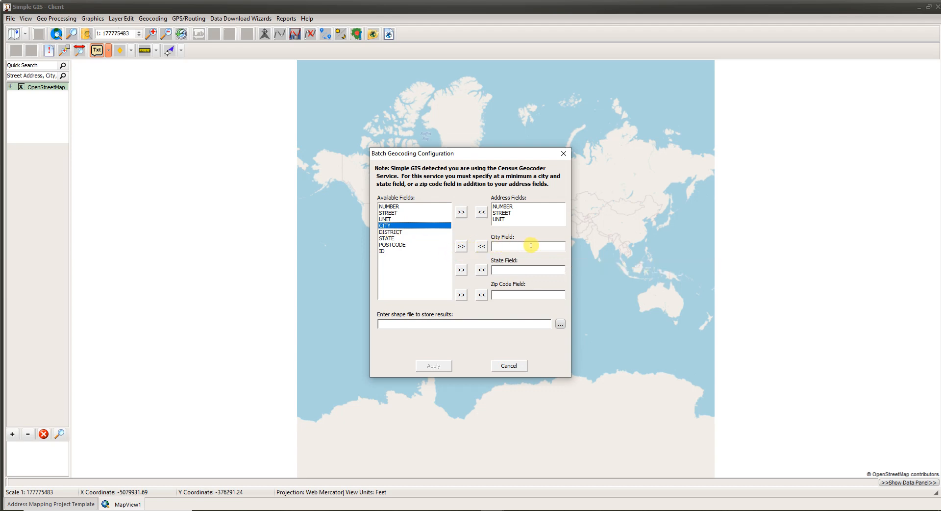
left_click(461, 246)
left_click(388, 238)
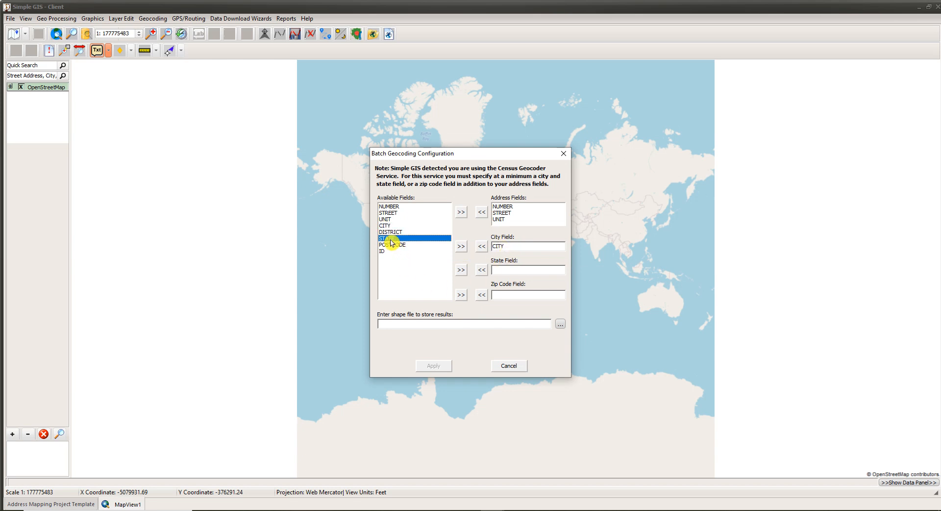
left_click(461, 269)
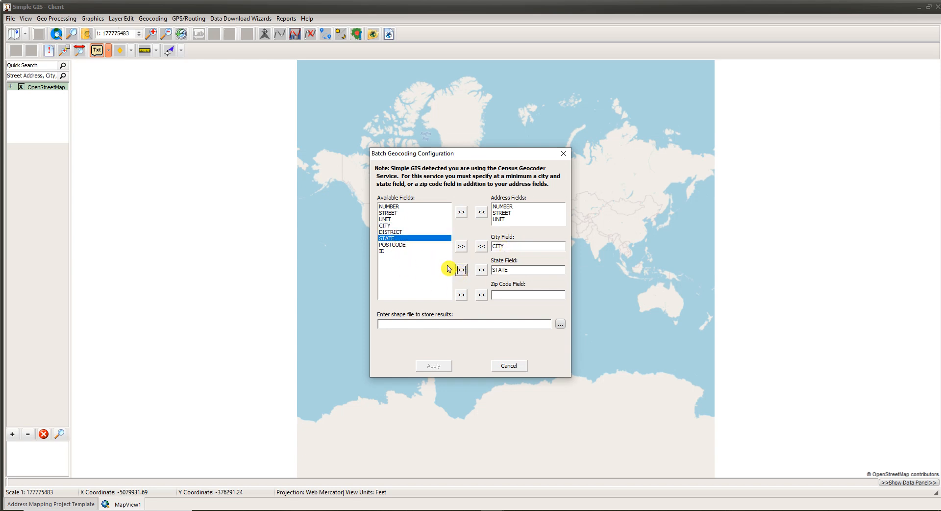
left_click(395, 244)
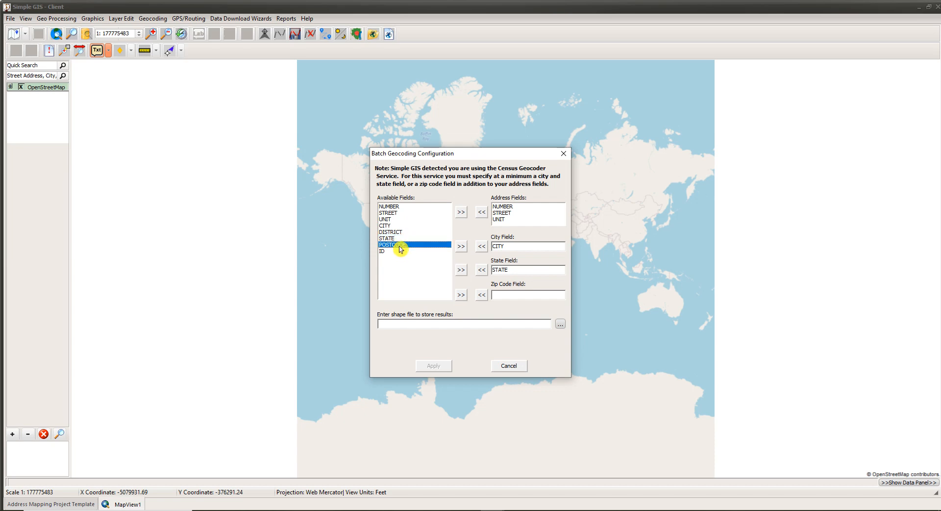
left_click(462, 295)
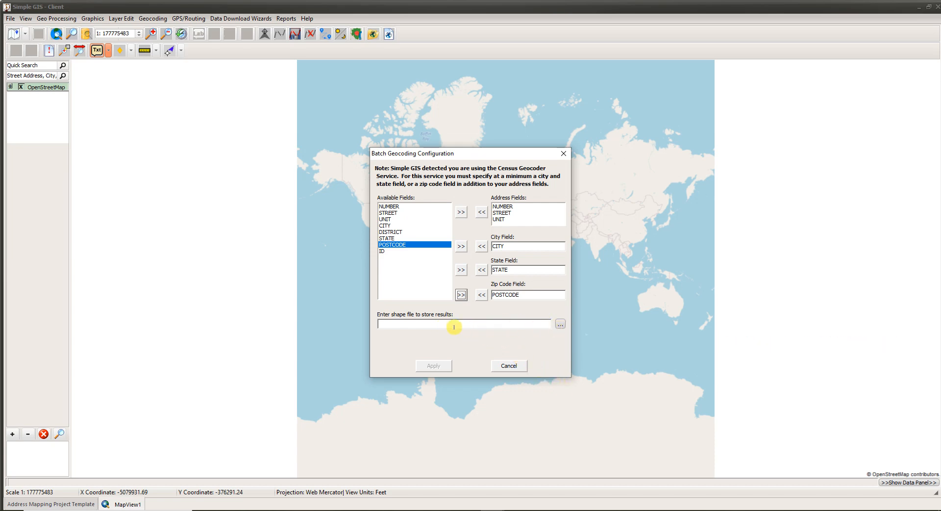
Step: Set the results shapefile to myaddressmatch in the Demos folder and run the batch geocoding
left_click(560, 325)
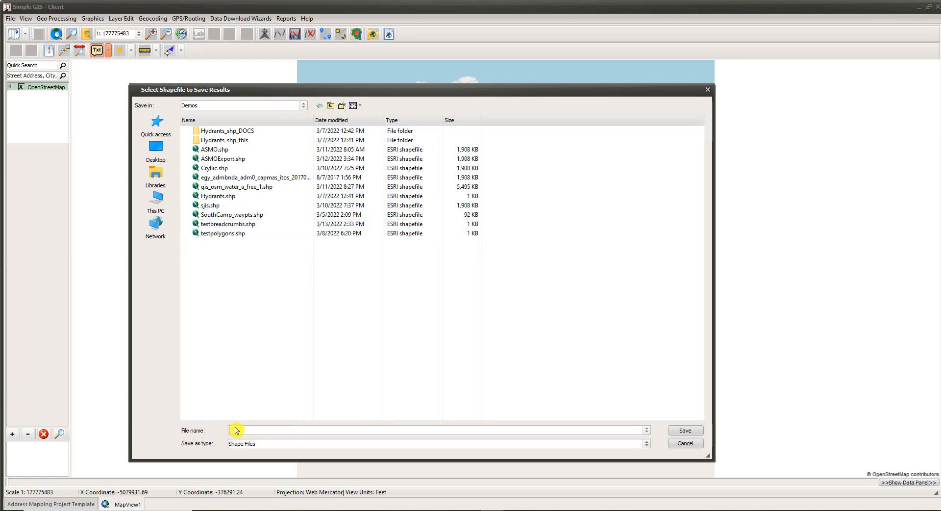
type("My")
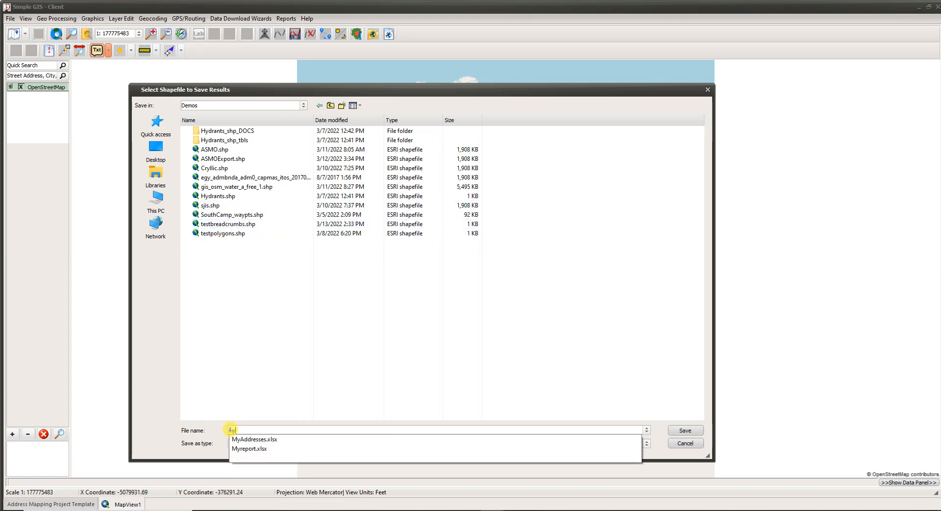
type("addre")
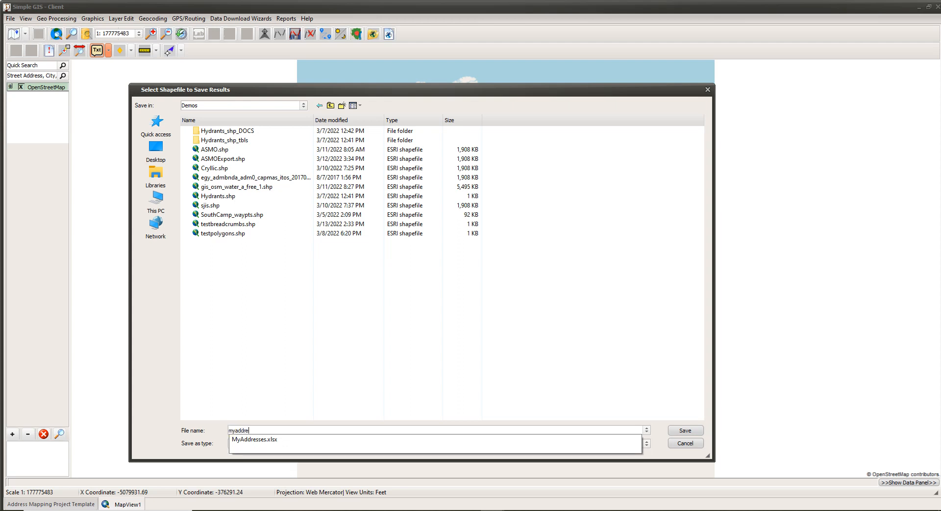
type("ssmatch")
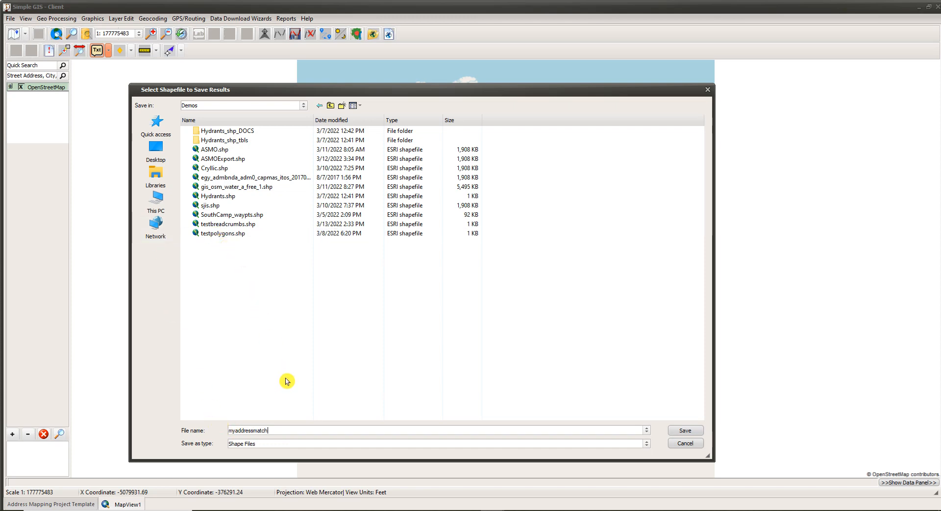
left_click(687, 431)
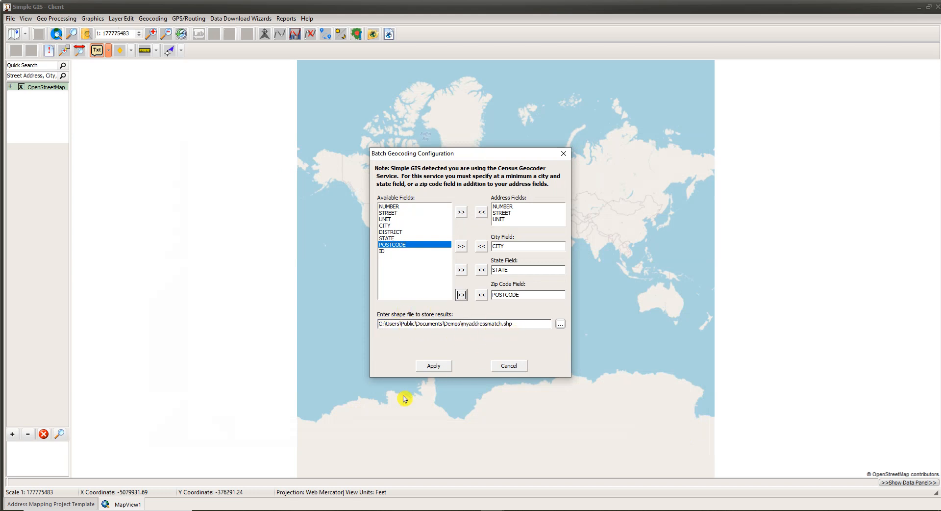
left_click(433, 366)
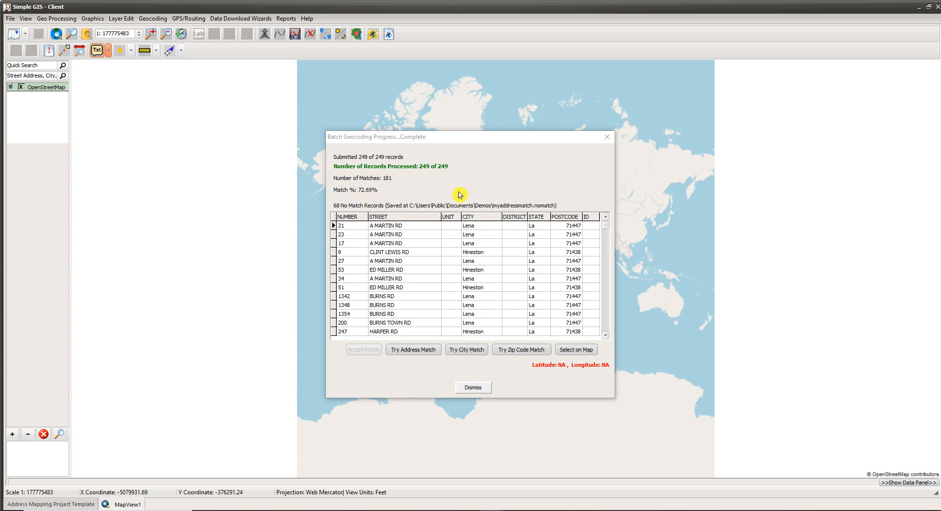
Step: Look through the list of unmatched records in the batch geocoding results
left_click(422, 242)
key("Down")
key("Down")
key("Down")
key("Down")
key("Down")
key("Down")
key("Down")
key("Down")
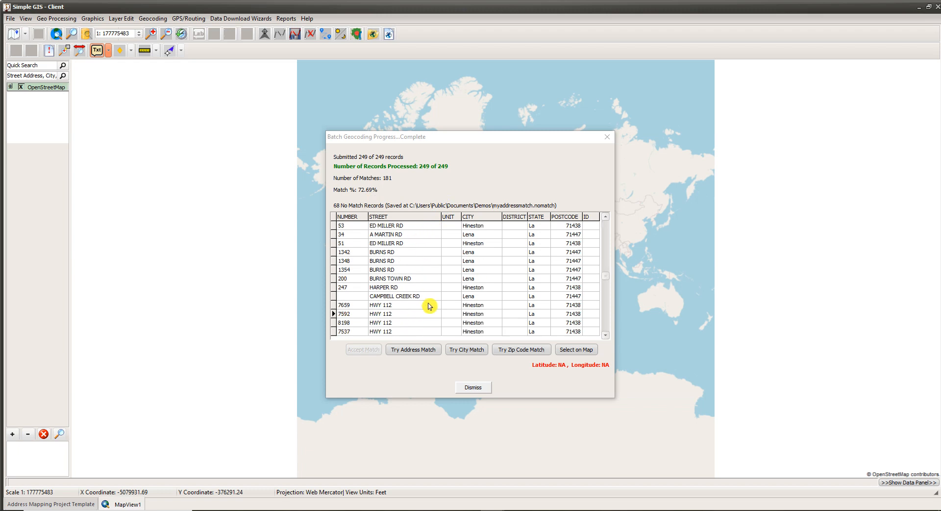
key("Up")
key("Up")
key("Up")
key("Up")
key("Up")
key("Up")
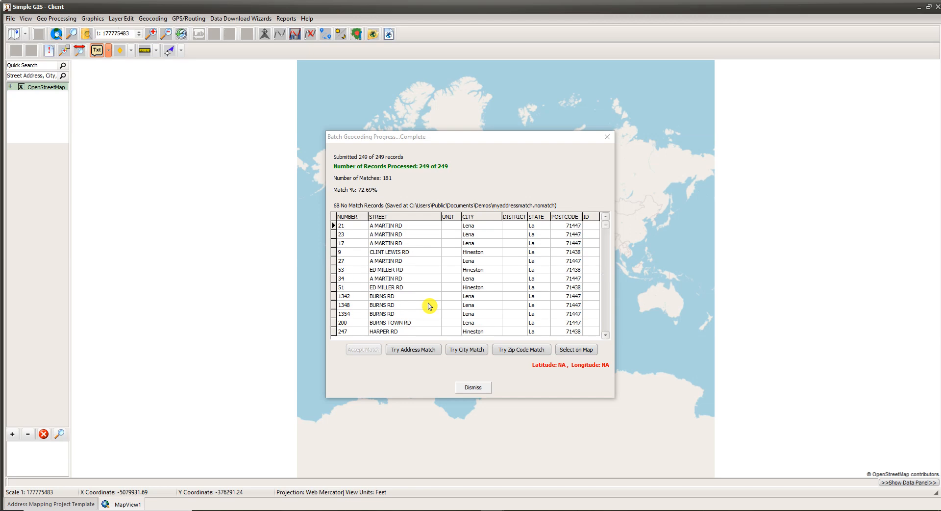
Step: Set the house number of the eighth unmatched record to 52 and try to match it by address
left_click(344, 287)
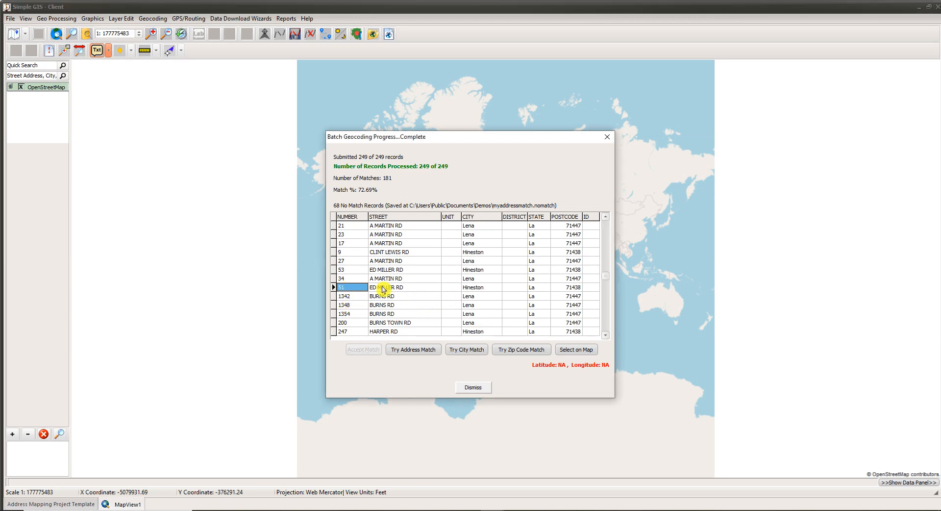
key("F2")
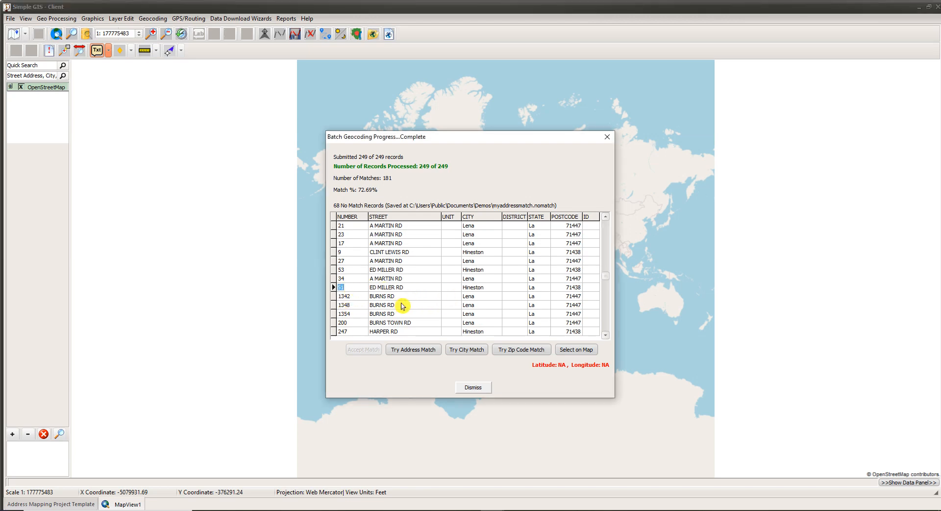
type("52")
left_click(411, 288)
left_click(408, 286)
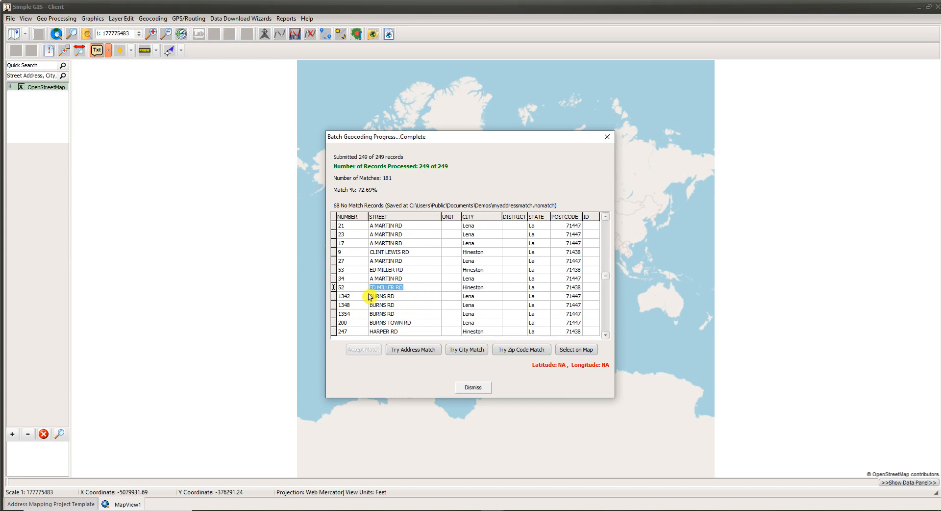
left_click(356, 287)
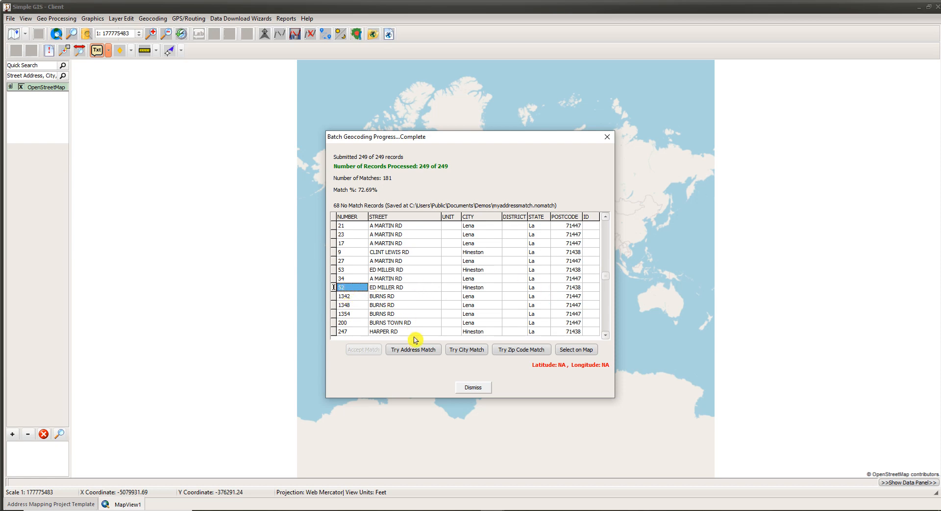
left_click(417, 353)
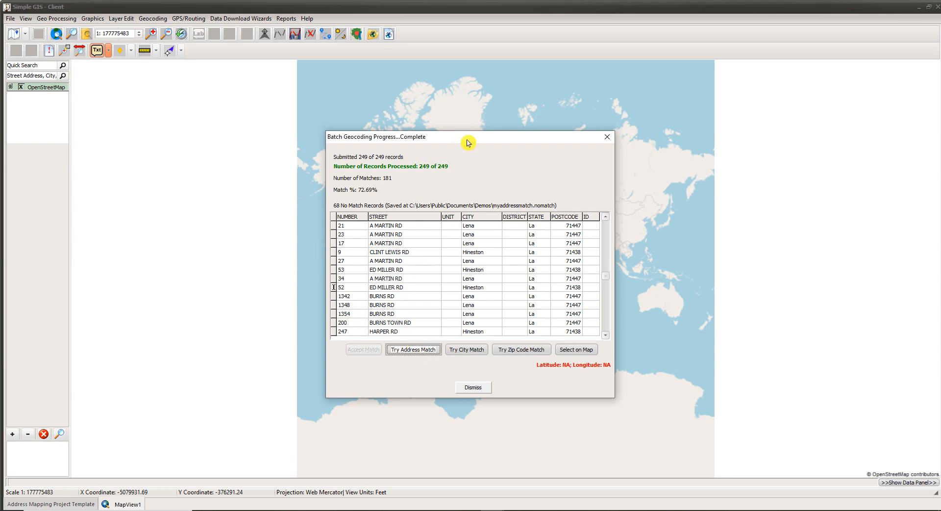
left_click_drag(462, 138, 719, 104)
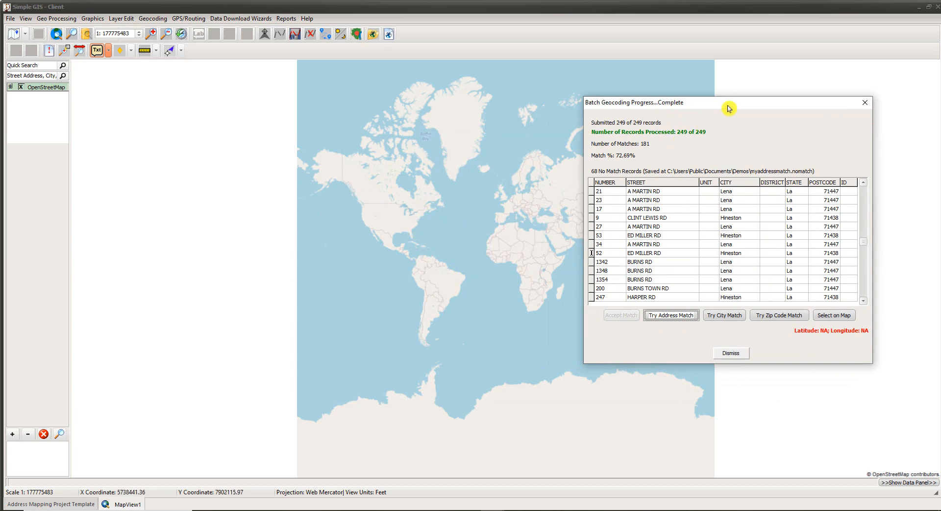
left_click_drag(728, 107, 460, 103)
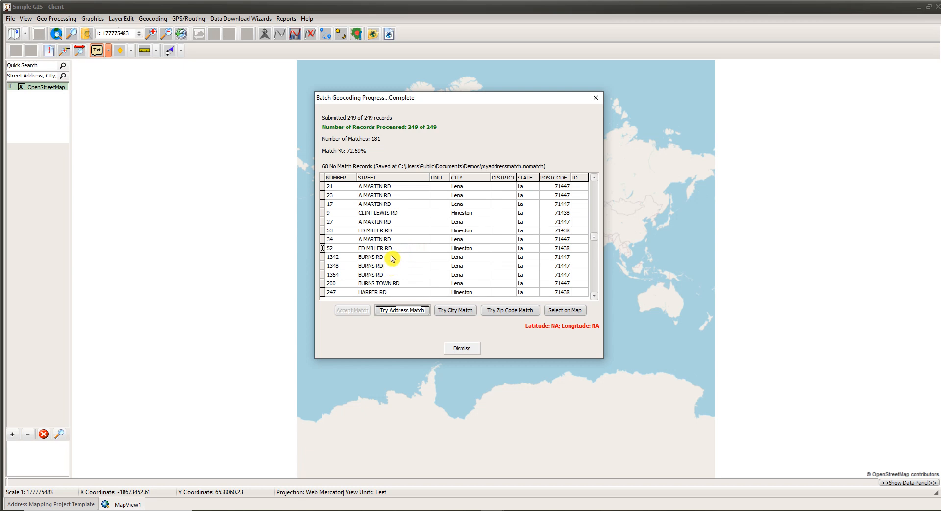
Step: Match the edited record by city, check the pin's location on the map, and accept the match
left_click(461, 314)
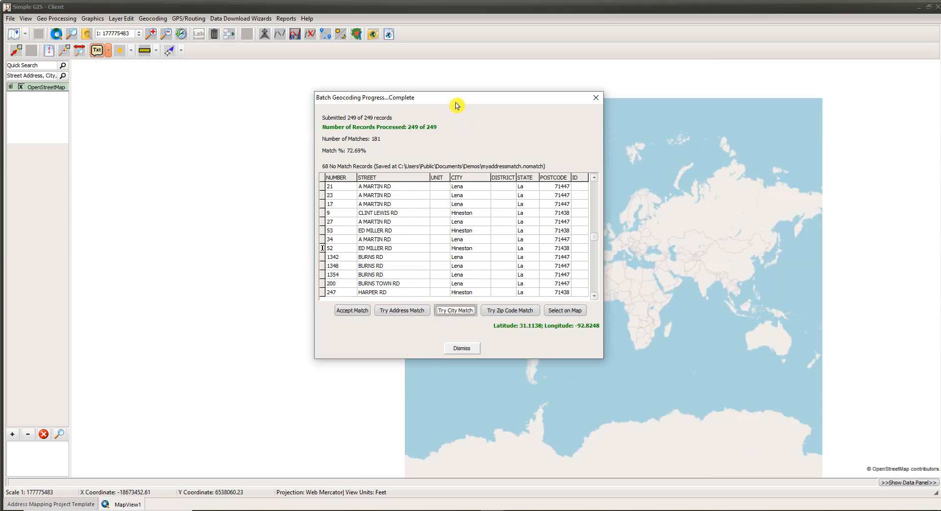
left_click_drag(457, 105, 739, 127)
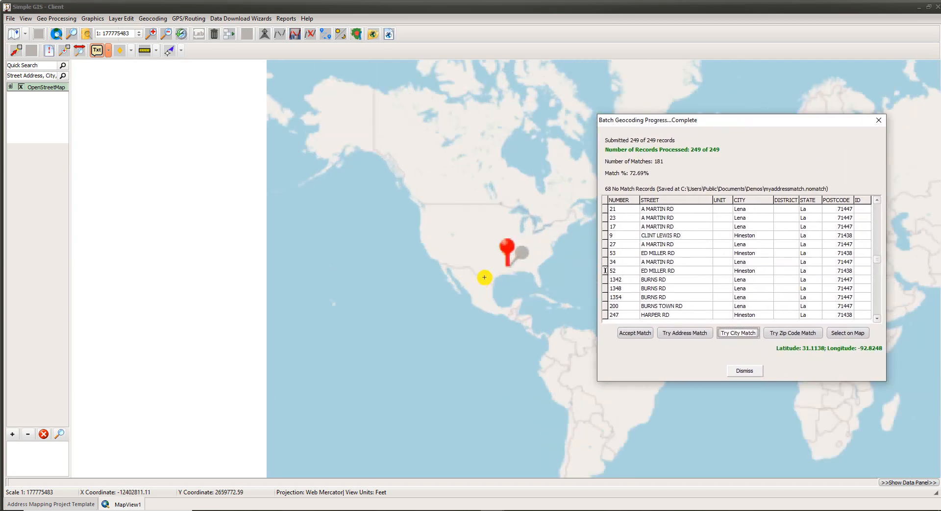
scroll(506, 267, "up", 3)
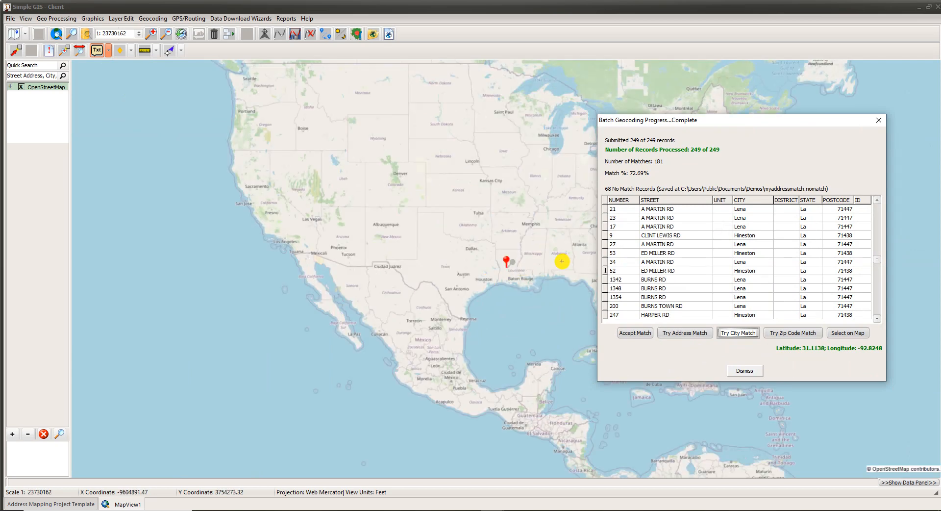
scroll(508, 270, "up", 5)
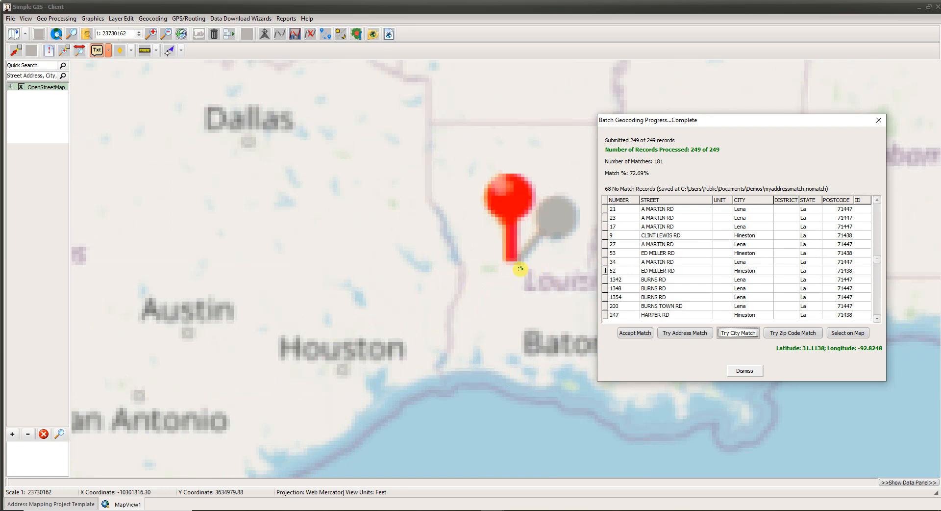
left_click_drag(764, 121, 522, 101)
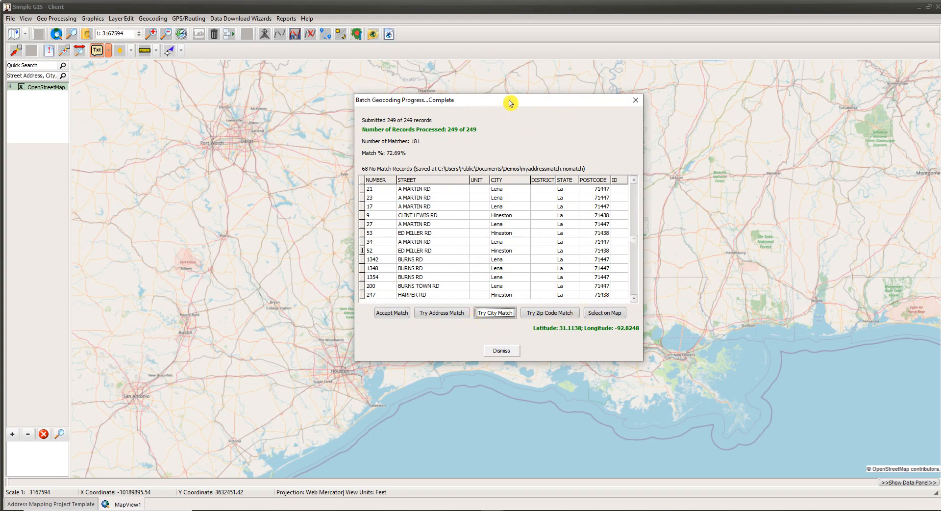
left_click_drag(509, 103, 536, 97)
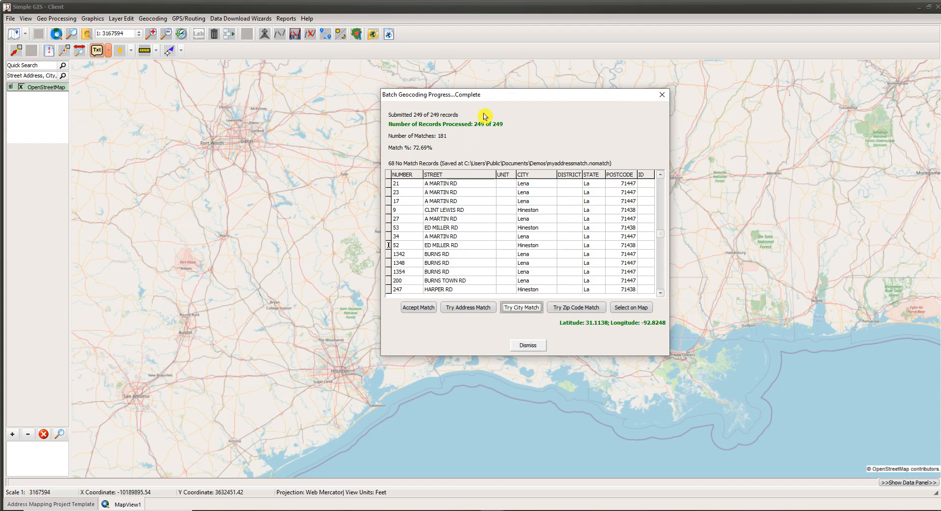
left_click_drag(513, 97, 661, 107)
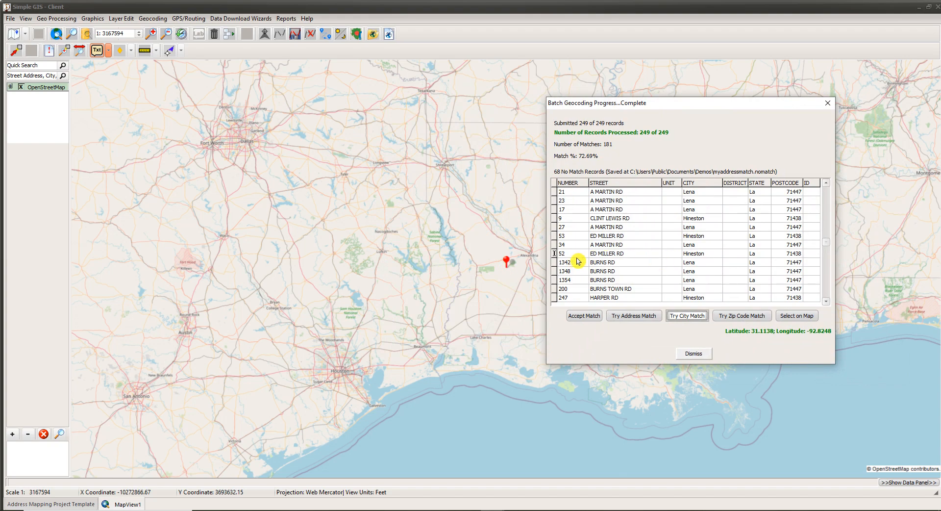
left_click(584, 316)
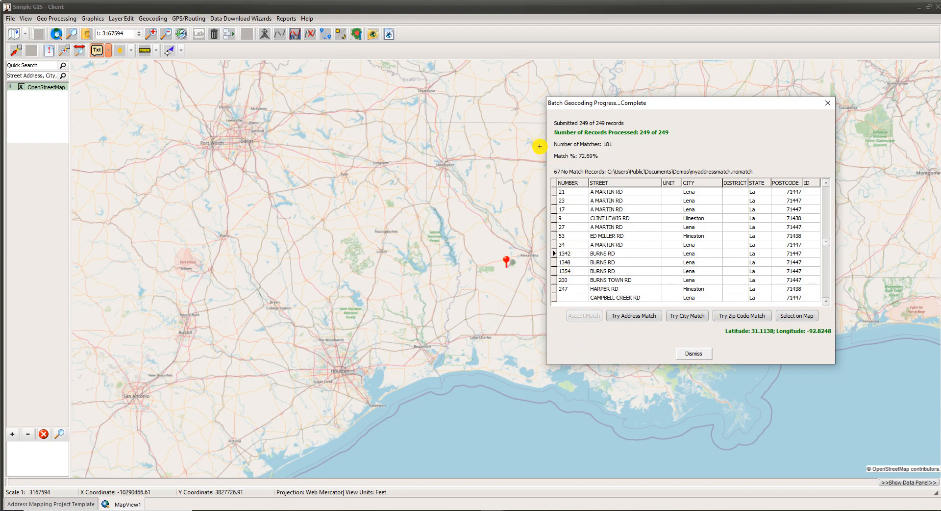
Step: Close the batch geocoding results and finish the address mapping wizard
left_click_drag(658, 102, 539, 96)
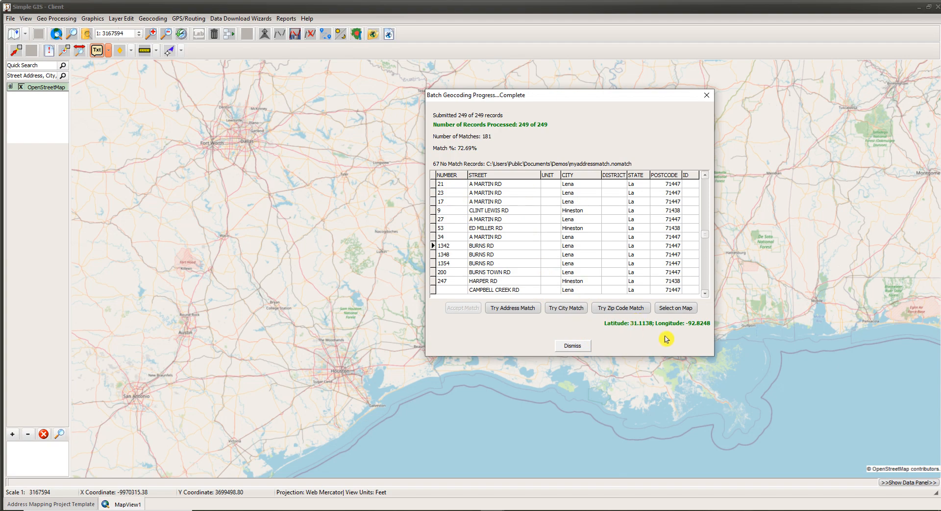
left_click(572, 346)
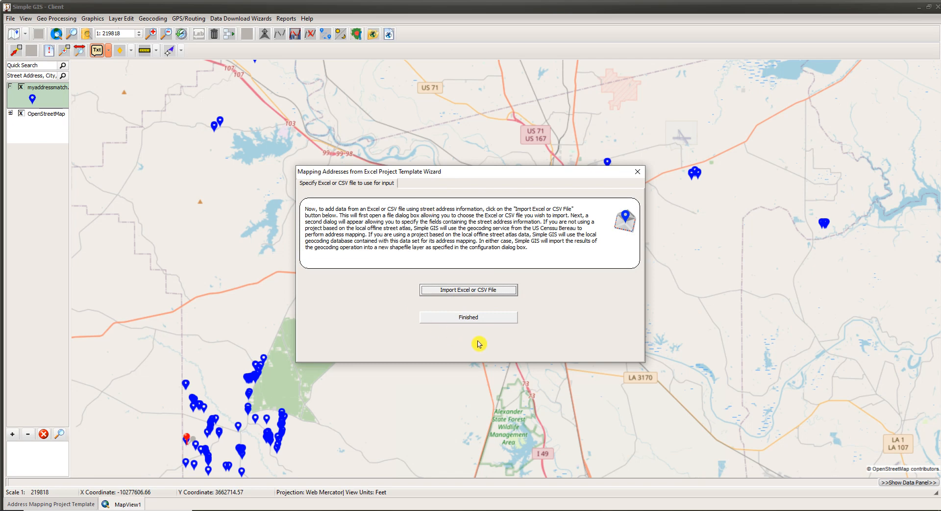
left_click(482, 321)
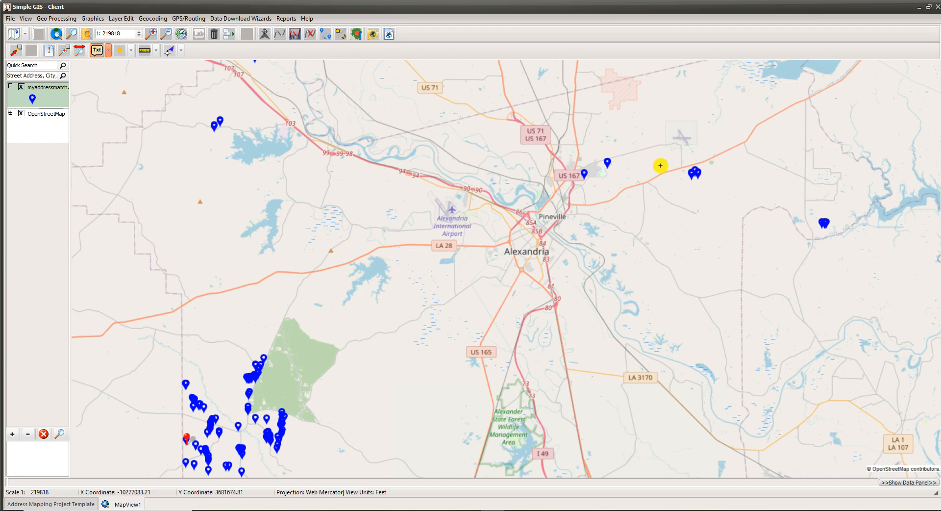
left_click(25, 36)
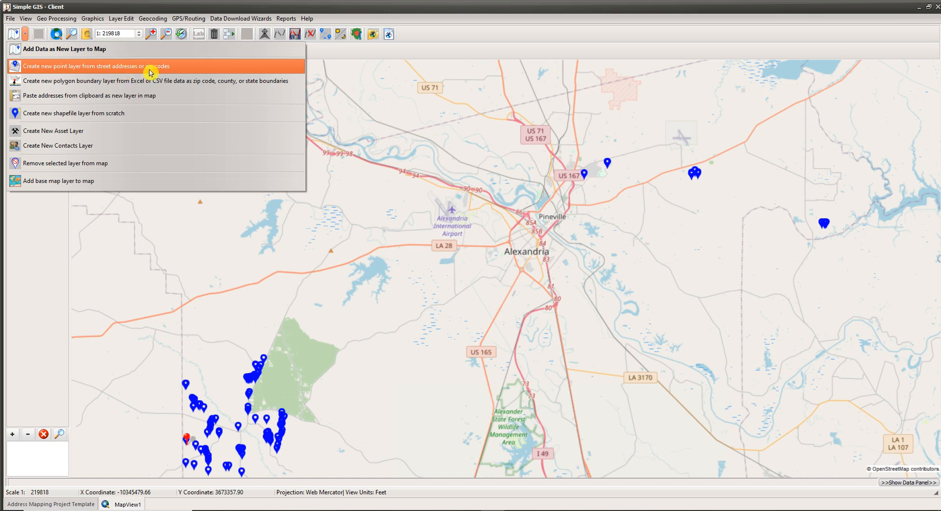
left_click(51, 68)
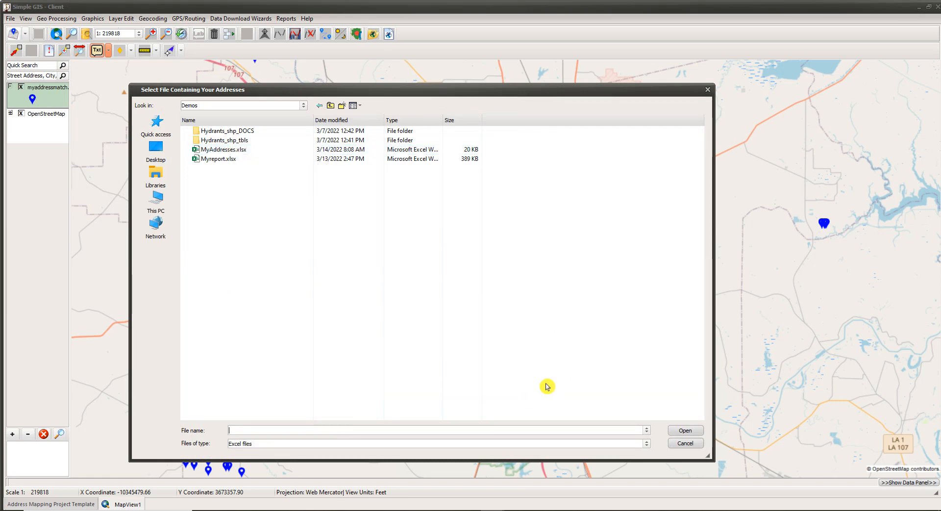
left_click(685, 443)
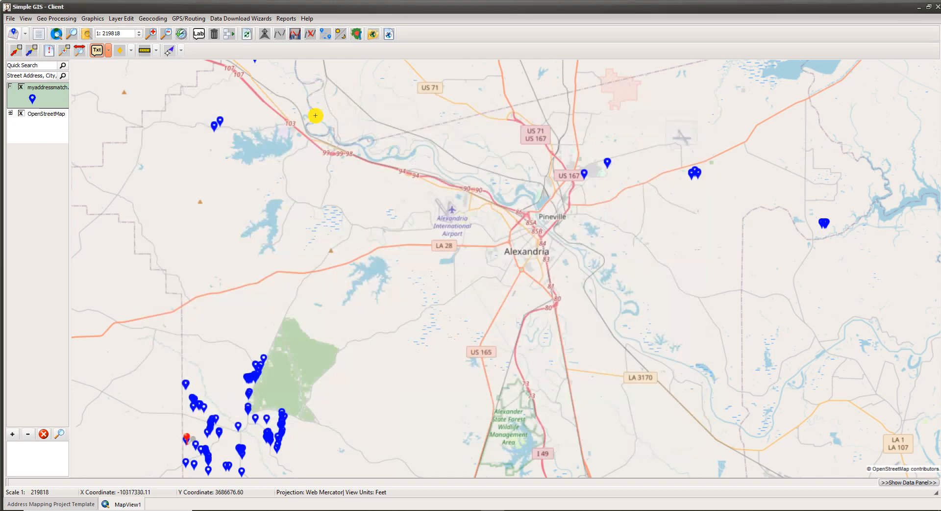
Step: View the feature data of the myaddressmatch pins south of exit 103 near the lake and compare records 35, 38 and 41
left_click(48, 51)
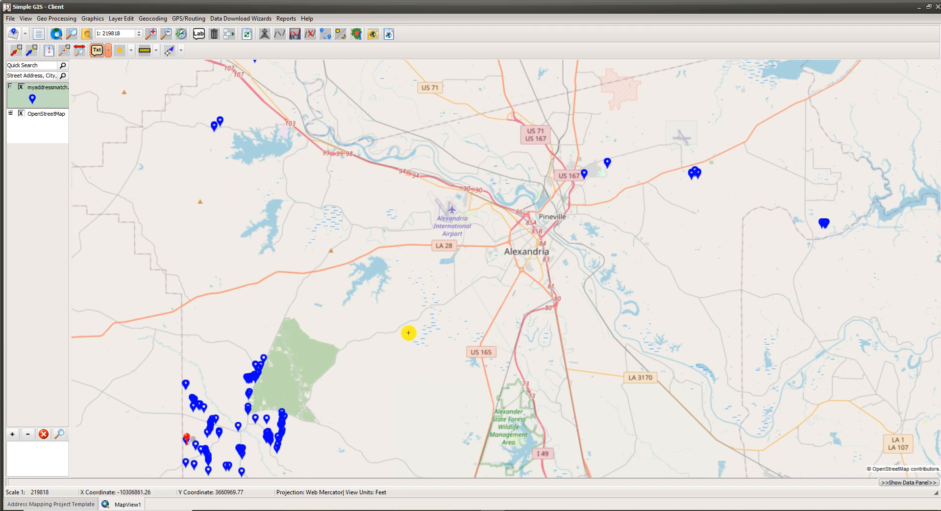
left_click_drag(431, 269, 501, 343)
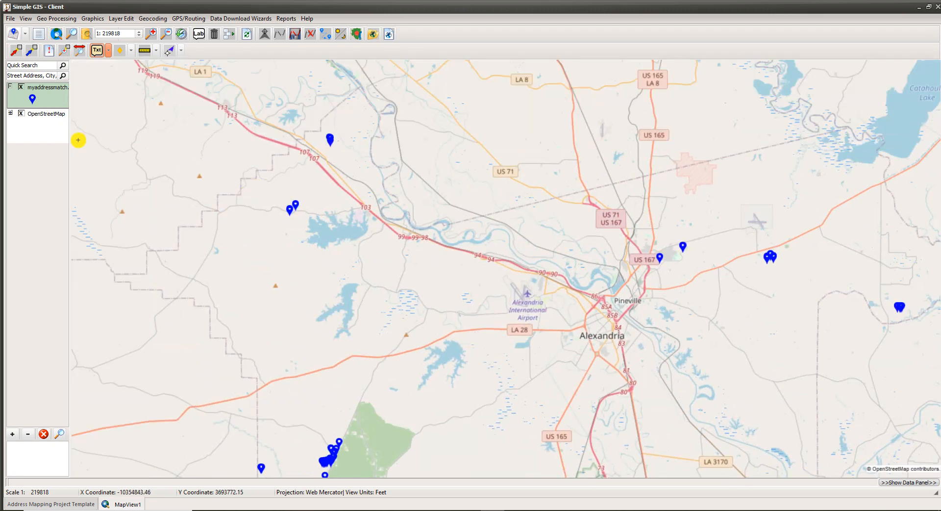
left_click(48, 51)
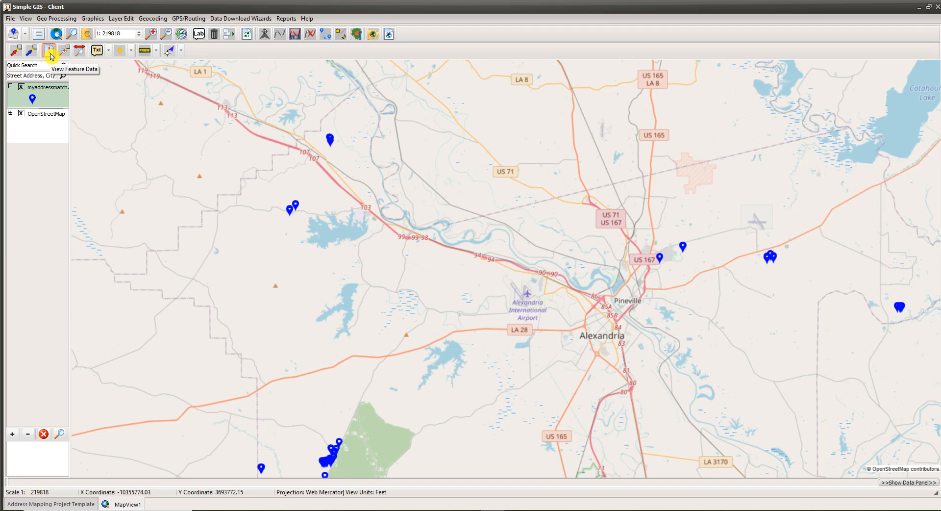
left_click(295, 210)
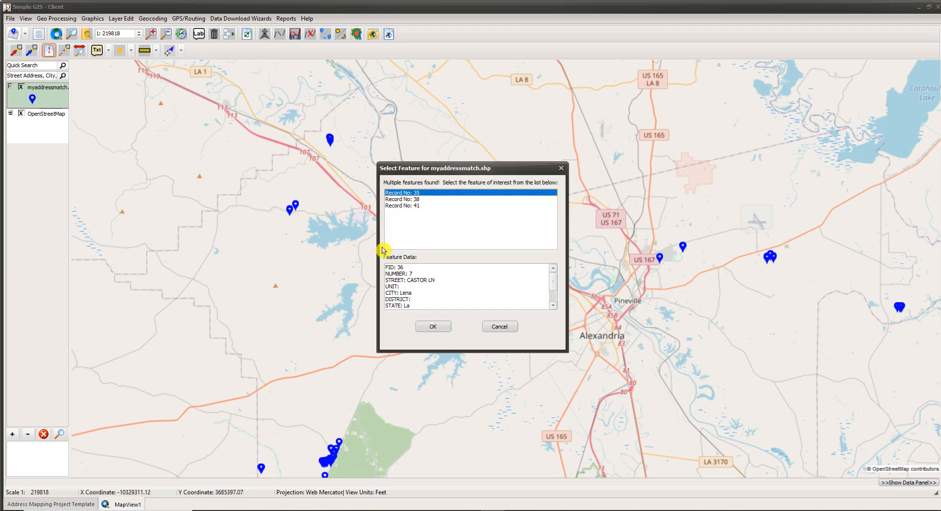
left_click(412, 200)
left_click(415, 206)
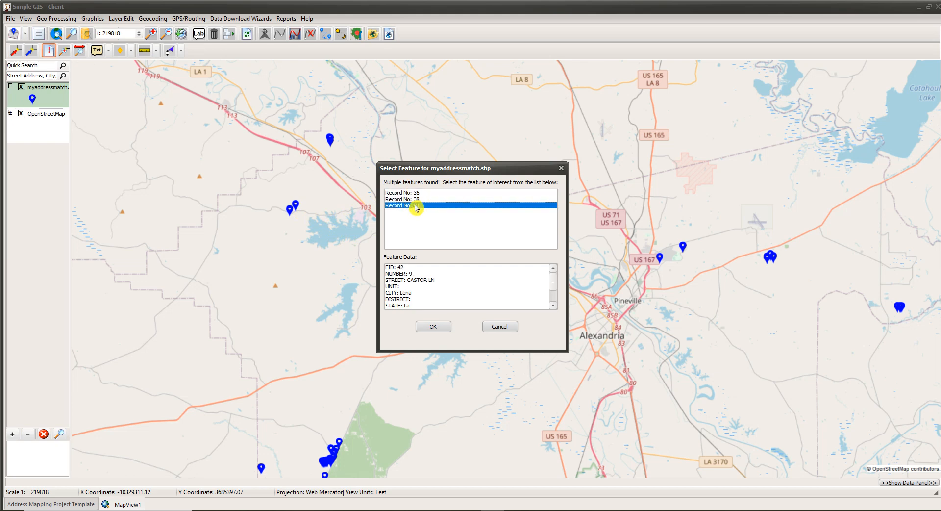
left_click(414, 200)
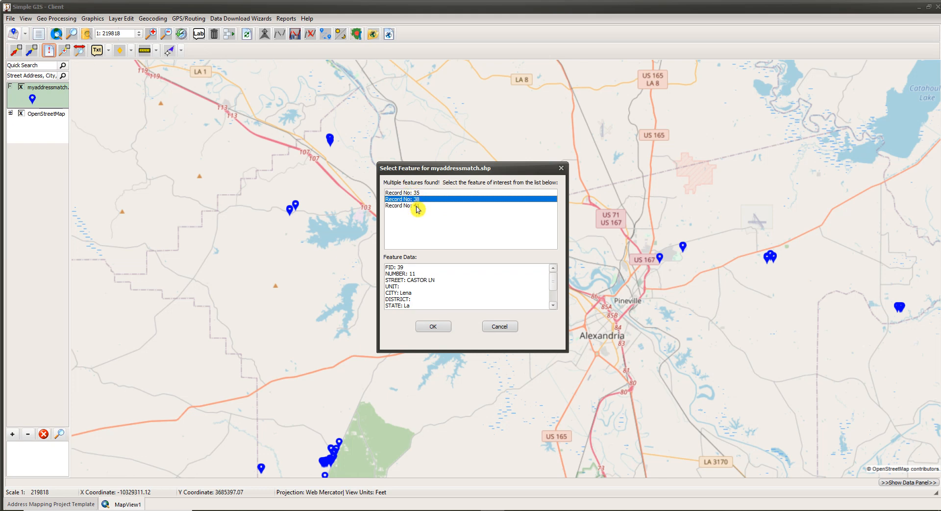
left_click(416, 193)
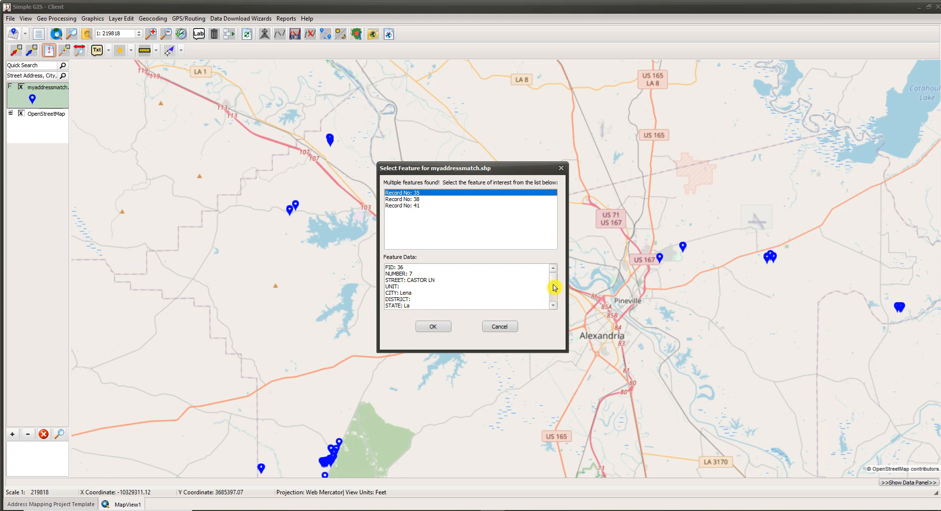
Step: Read the remaining fields of record 35, open the full attributes of record 38, and close them without changes
left_click_drag(552, 287, 554, 300)
scroll(404, 299, "up", 1)
scroll(405, 300, "up", 3)
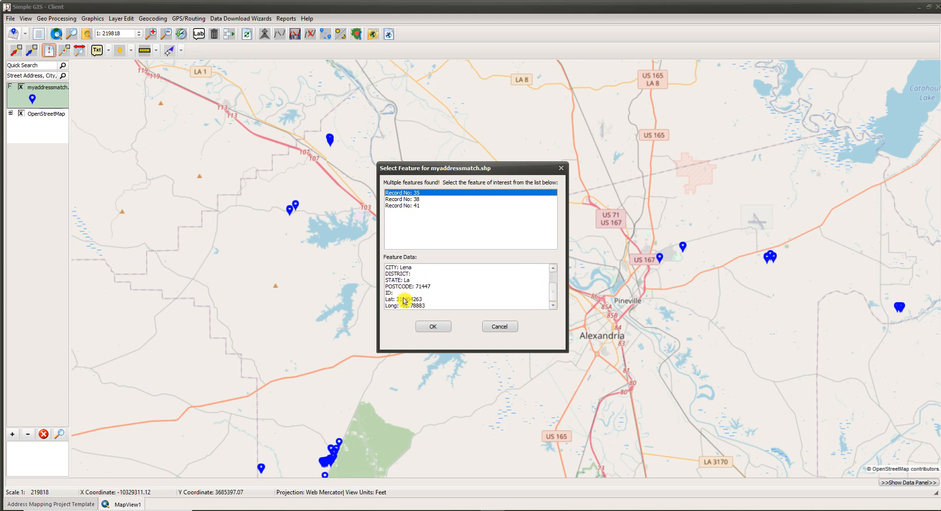
left_click(401, 199)
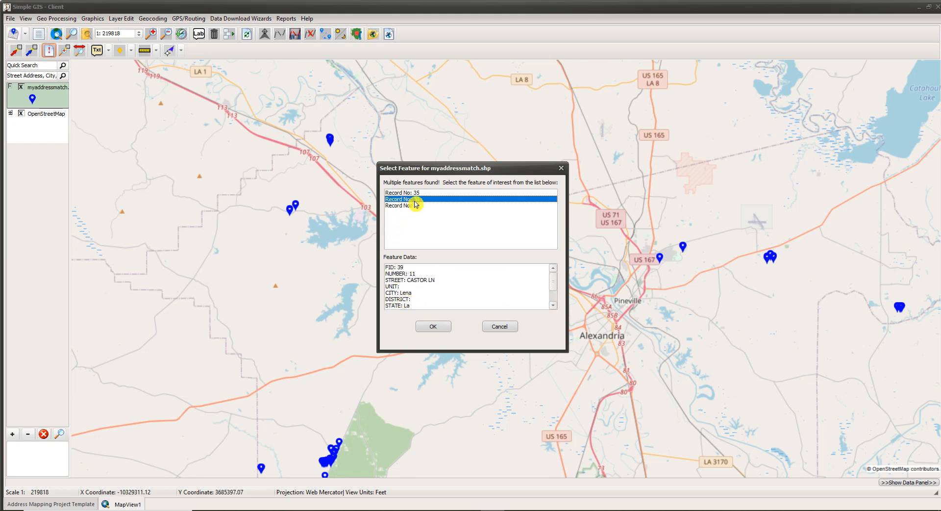
left_click(435, 327)
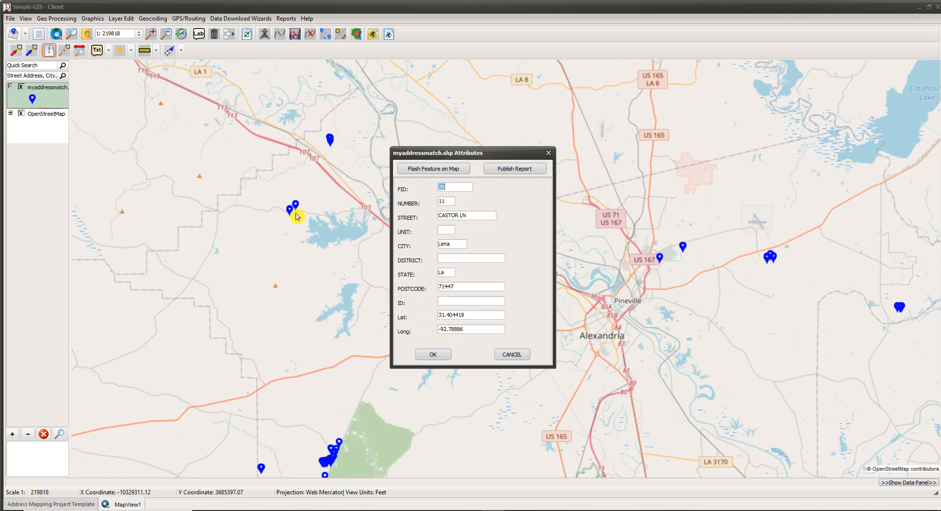
left_click(439, 350)
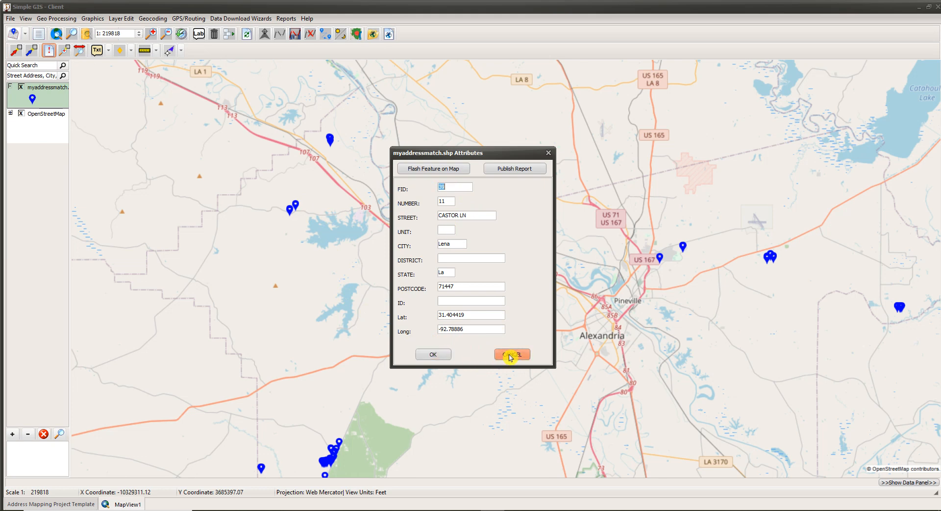
left_click(431, 354)
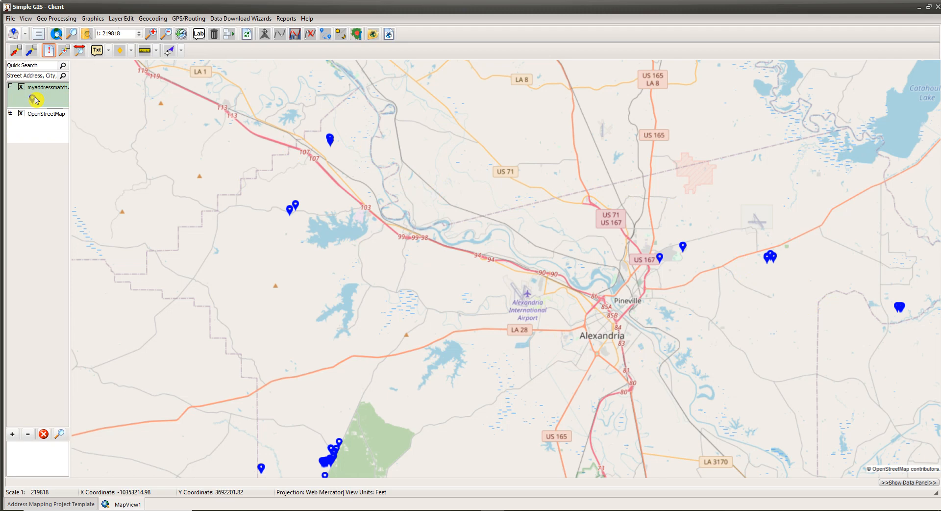
Step: Load the myaddressmatch.nomatch file for processing address mismatches
left_click(153, 20)
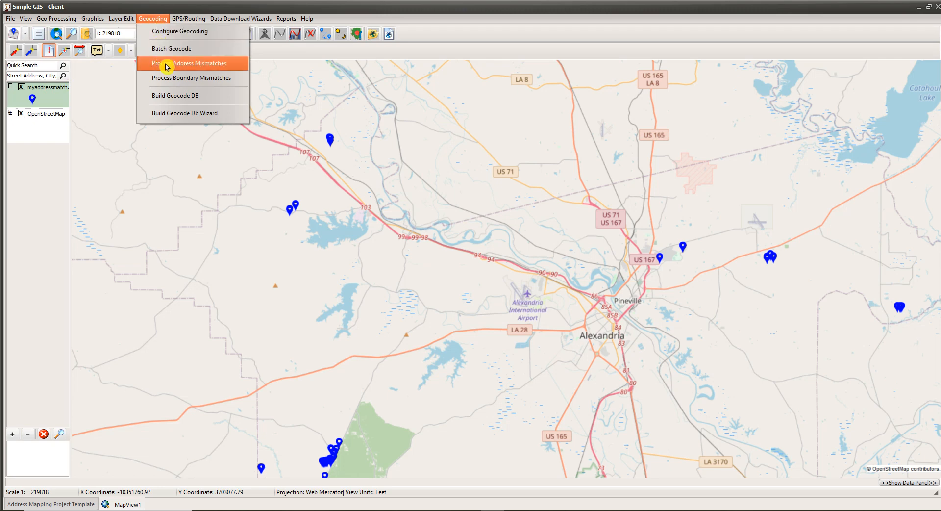
left_click(217, 67)
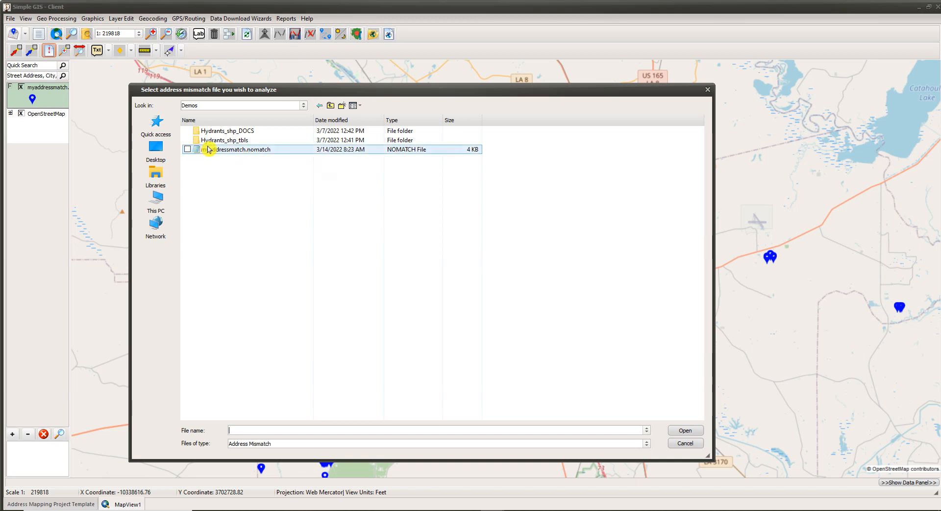
double_click(239, 155)
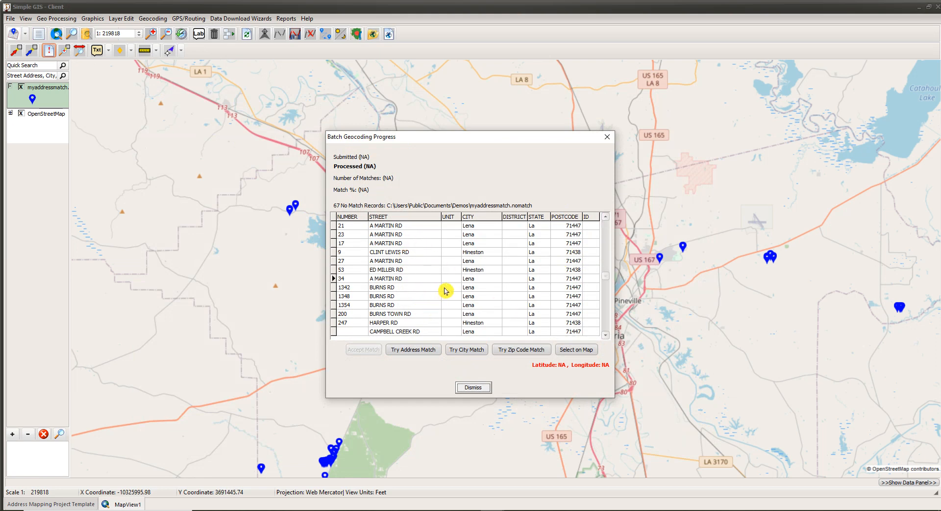
Step: Match the currently marked Lena record by zip code, check its pin on the map, accept the match, and close the results
left_click(485, 282)
left_click_drag(504, 142, 645, 104)
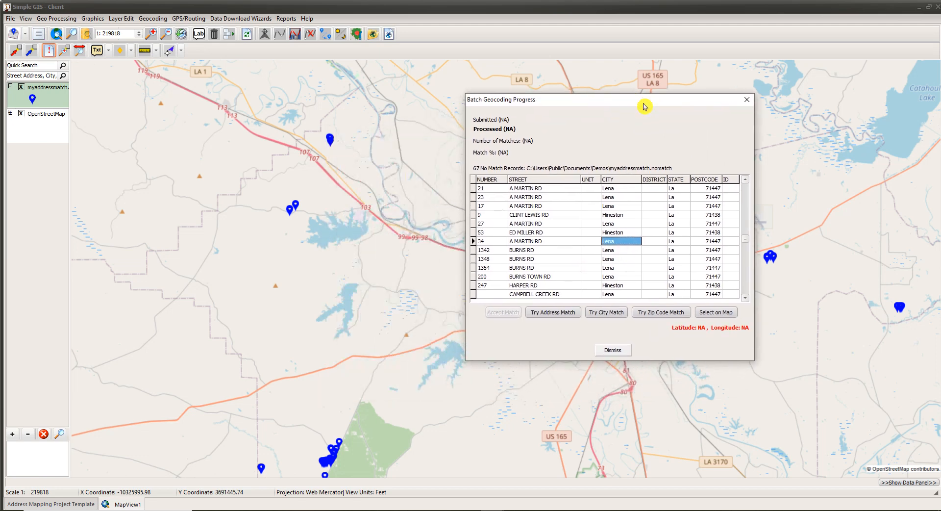
left_click(668, 318)
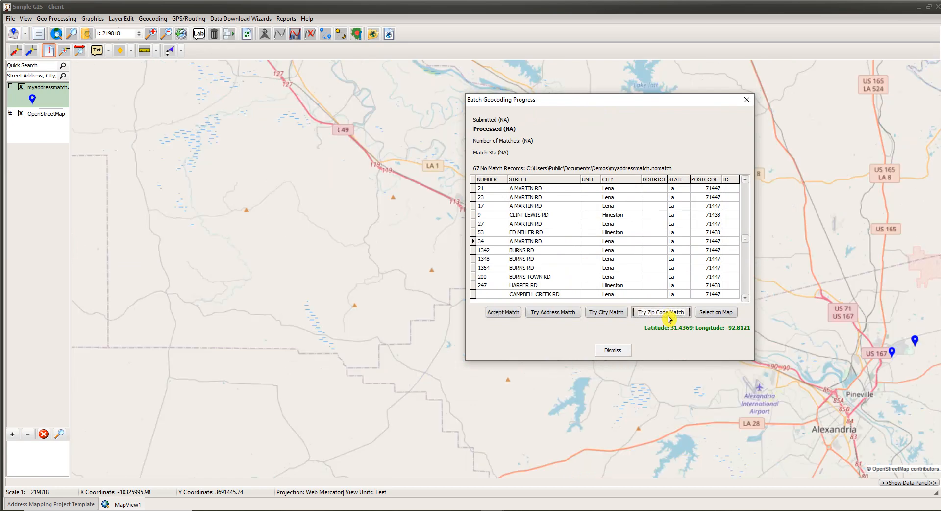
left_click_drag(636, 105, 728, 118)
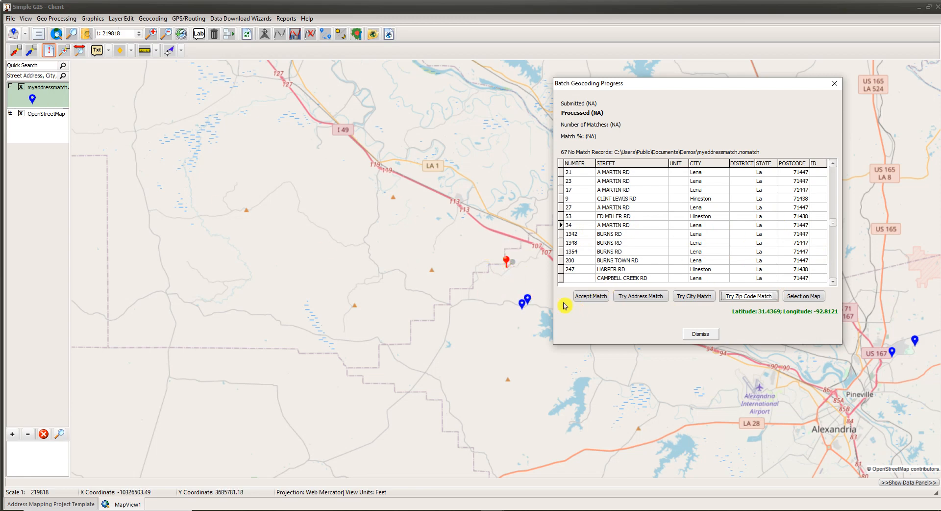
left_click(592, 296)
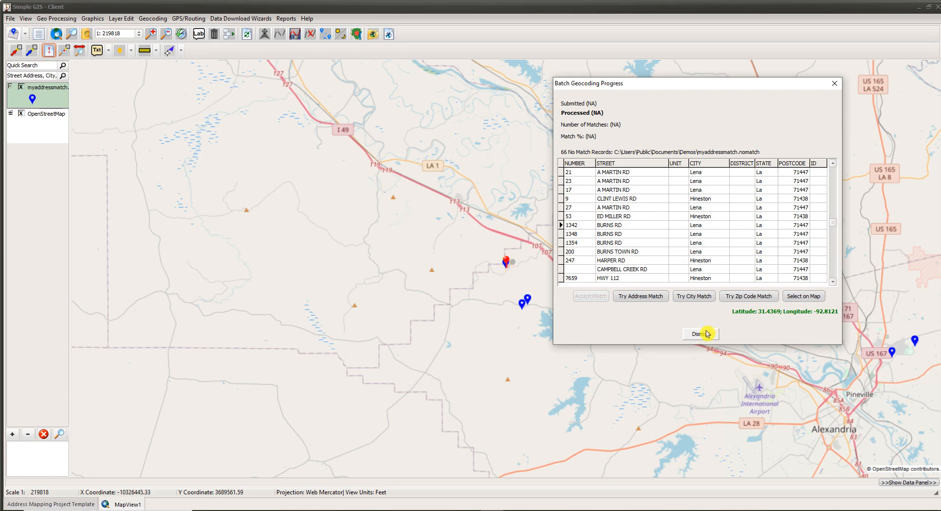
left_click_drag(697, 89, 528, 90)
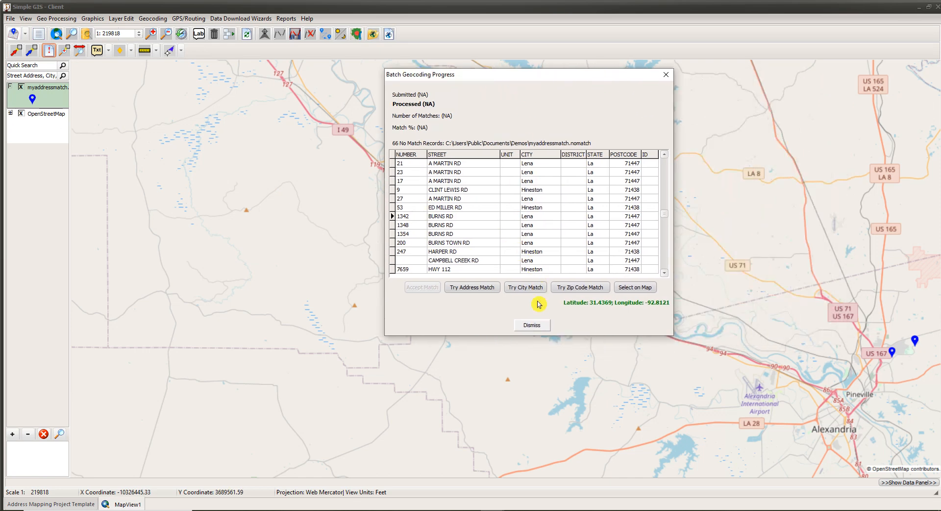
left_click(534, 325)
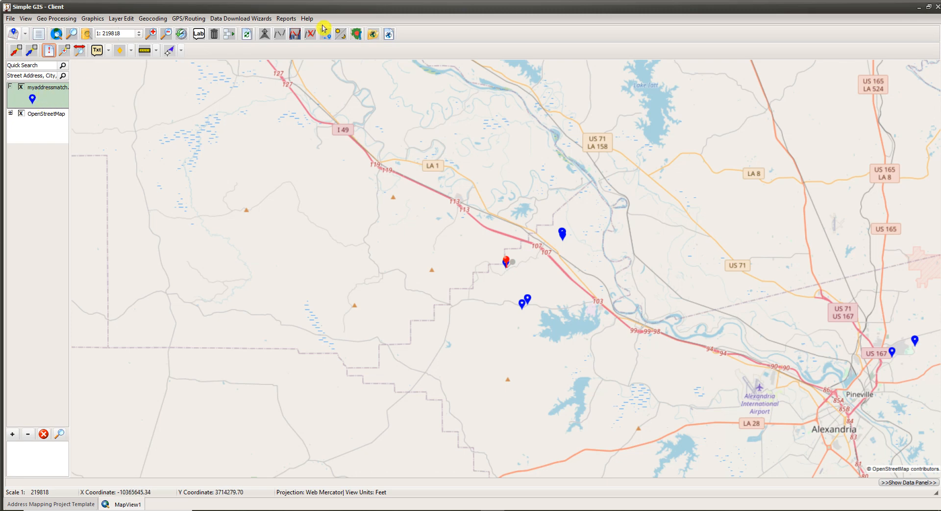
Step: Start a layer attribute report on the myaddressmatch.shp layer
left_click(289, 20)
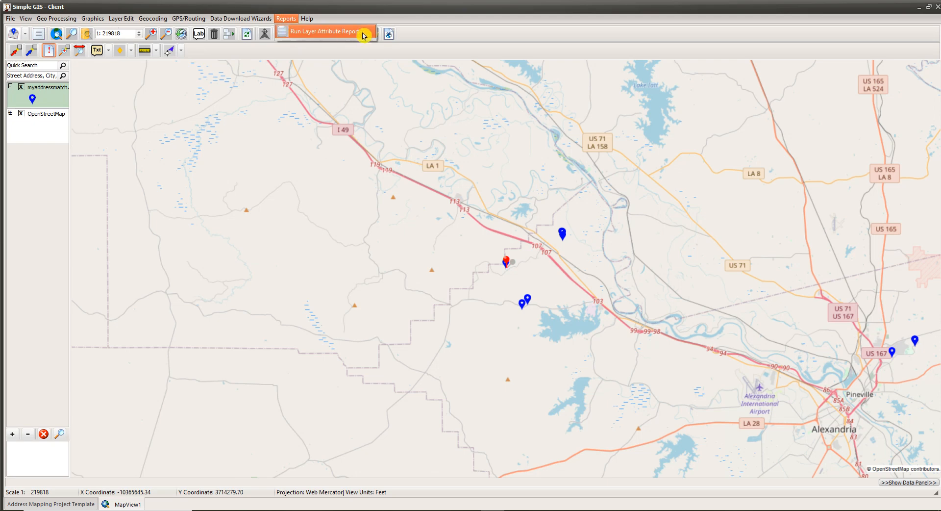
left_click(335, 33)
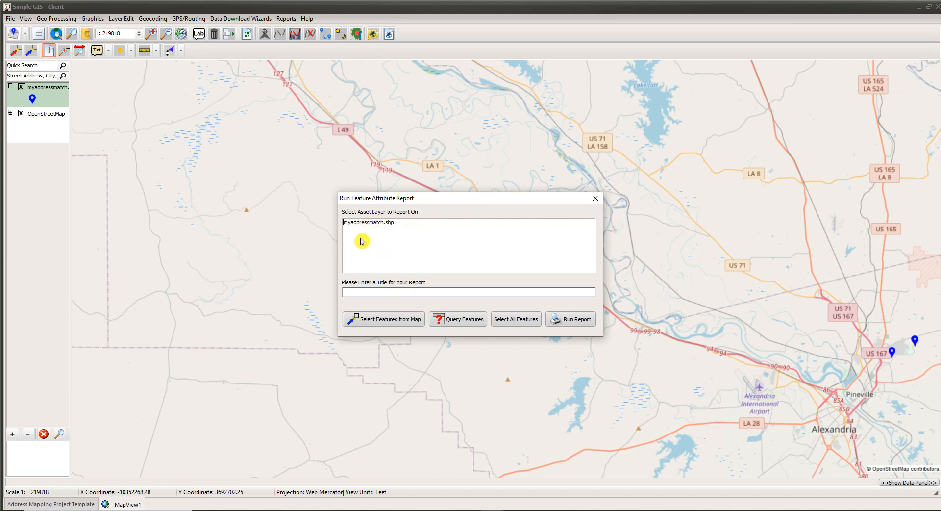
left_click(369, 225)
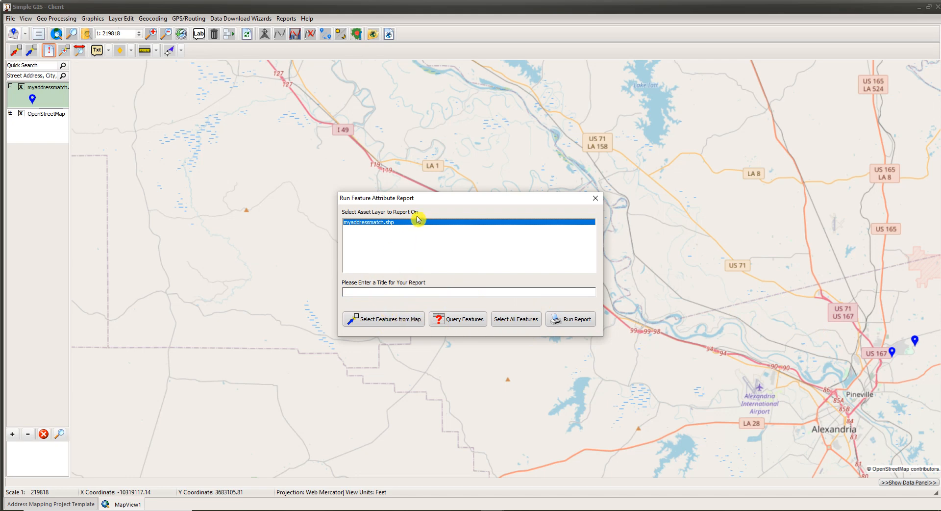
left_click_drag(430, 202, 484, 195)
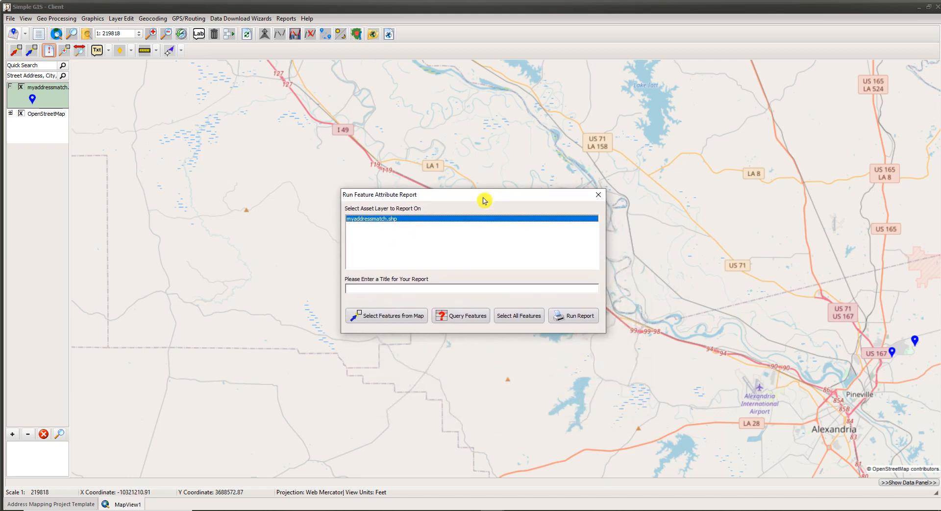
Step: Select the two pins northeast of Pineville on the map as the features to report
left_click(399, 316)
left_click(482, 275)
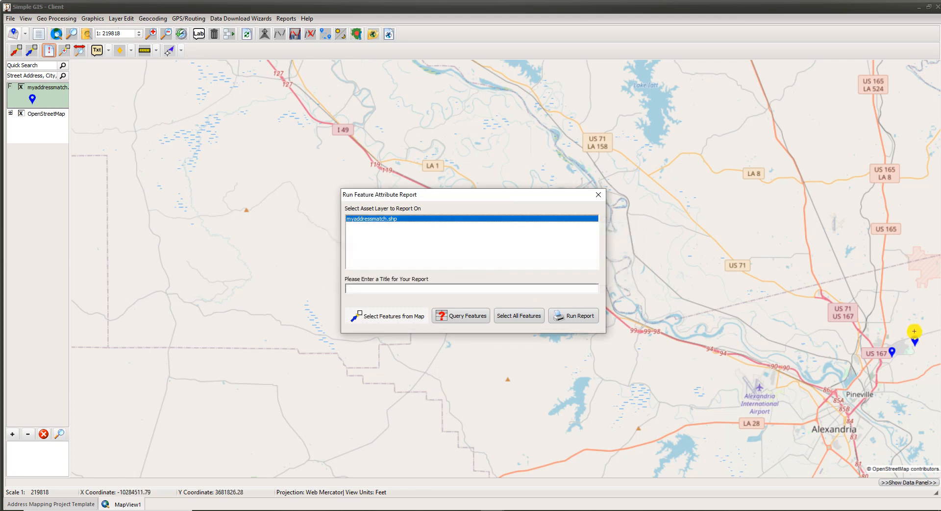
left_click_drag(869, 315, 925, 387)
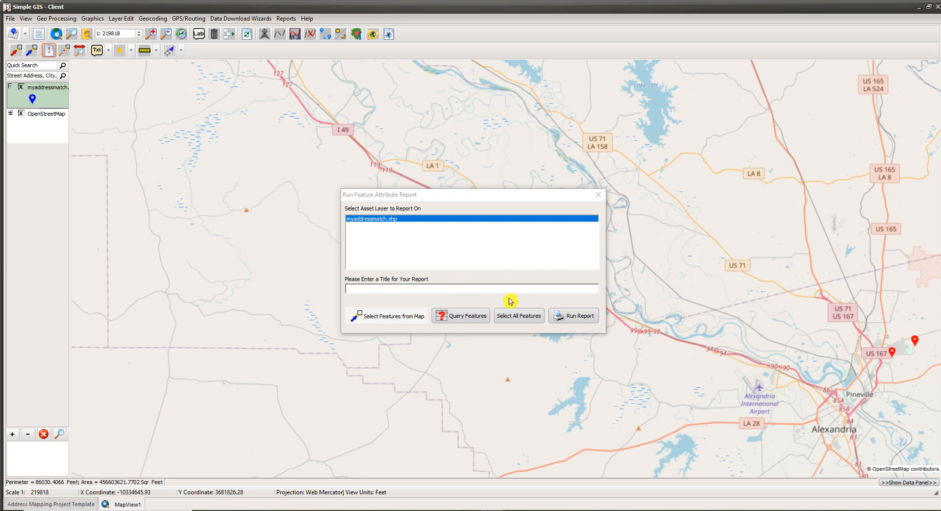
Step: Run the report on all features of the layer, save it as the Excel file addressreport, and open it
left_click(515, 316)
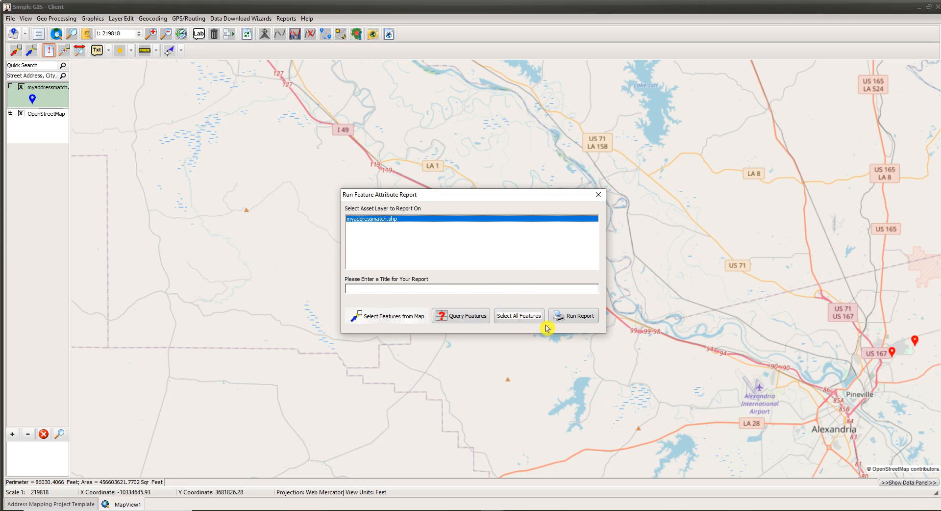
left_click(570, 320)
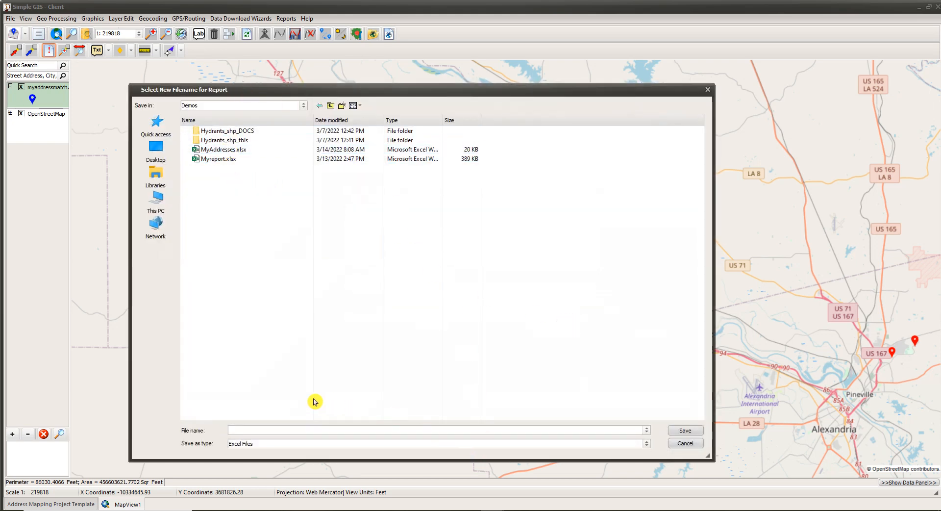
type("a")
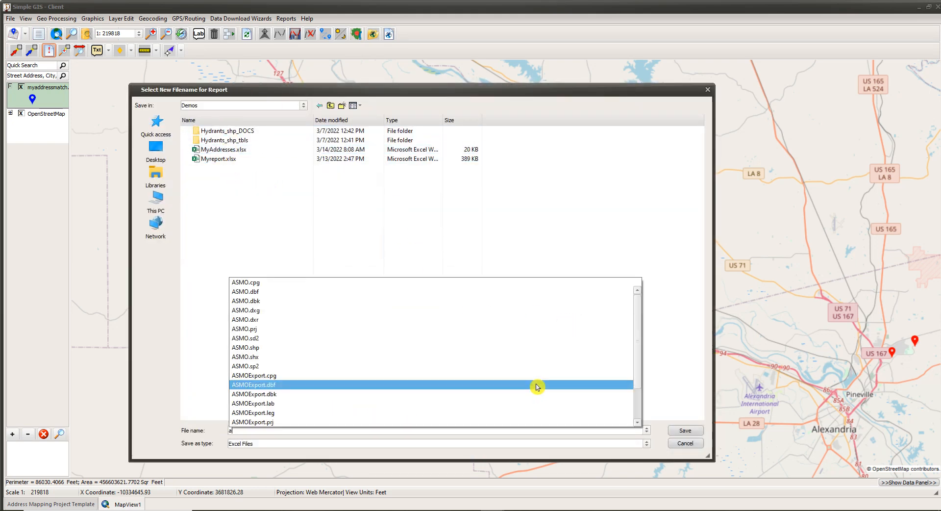
type("ddressreport")
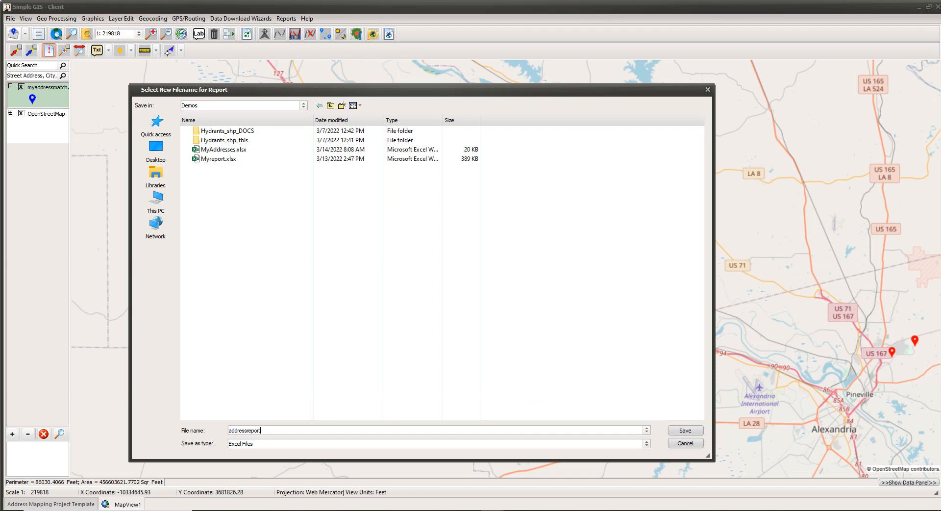
left_click(677, 431)
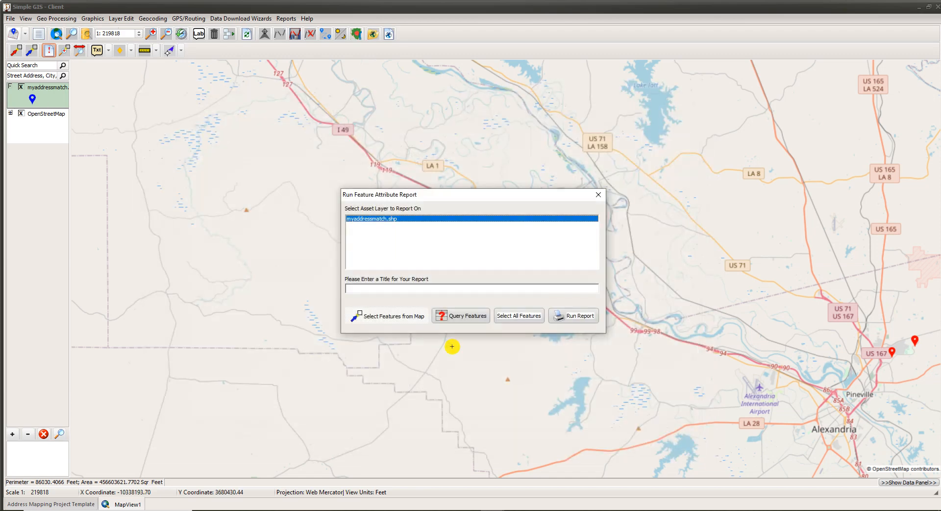
left_click(458, 326)
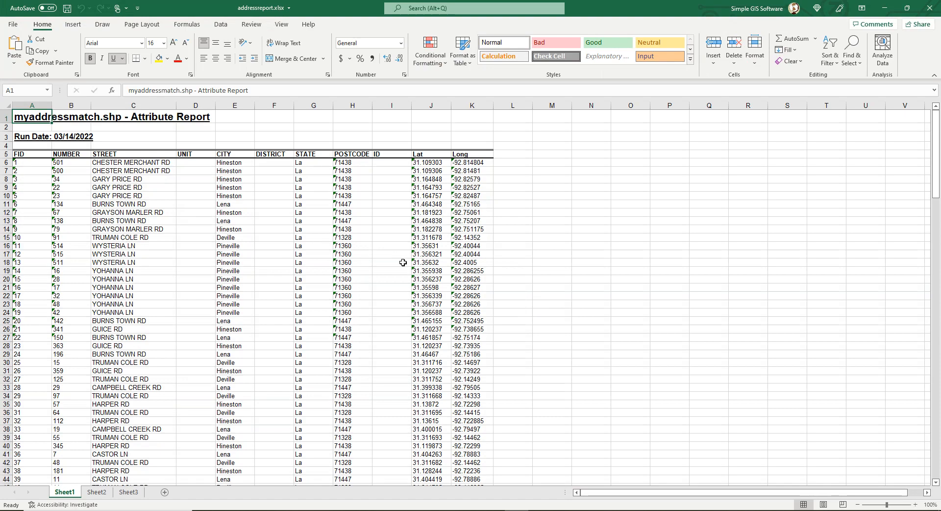
Step: Look through the address attributes and coordinates in addressreport.xlsx and close the workbook
scroll(466, 419, "down", 17)
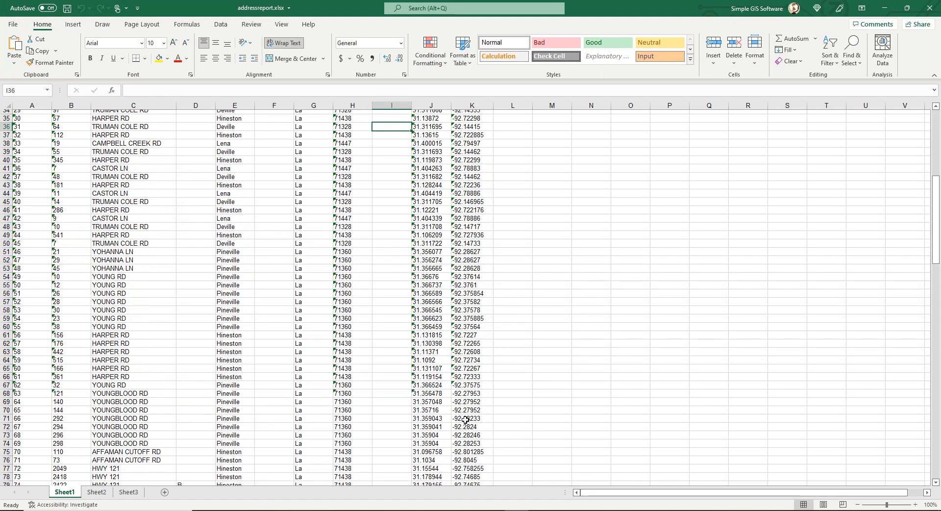
scroll(466, 419, "down", 19)
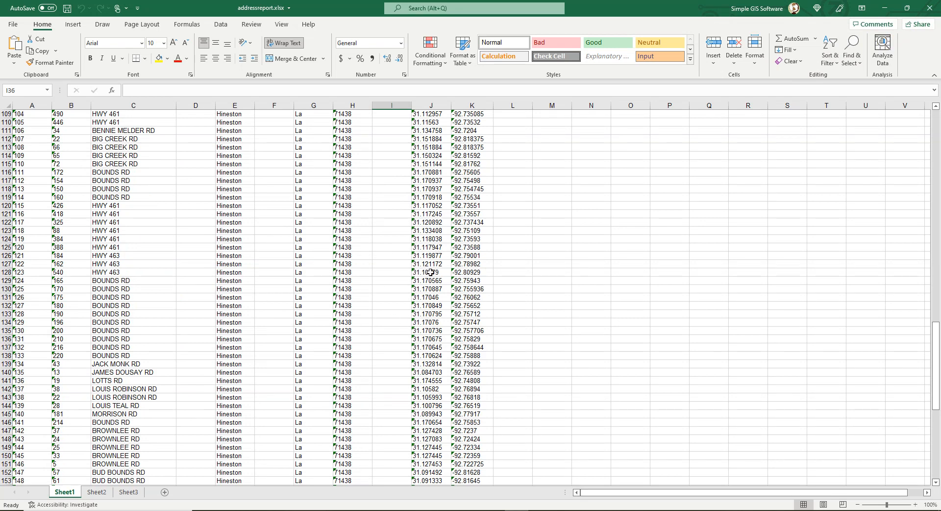
scroll(501, 331, "up", 5)
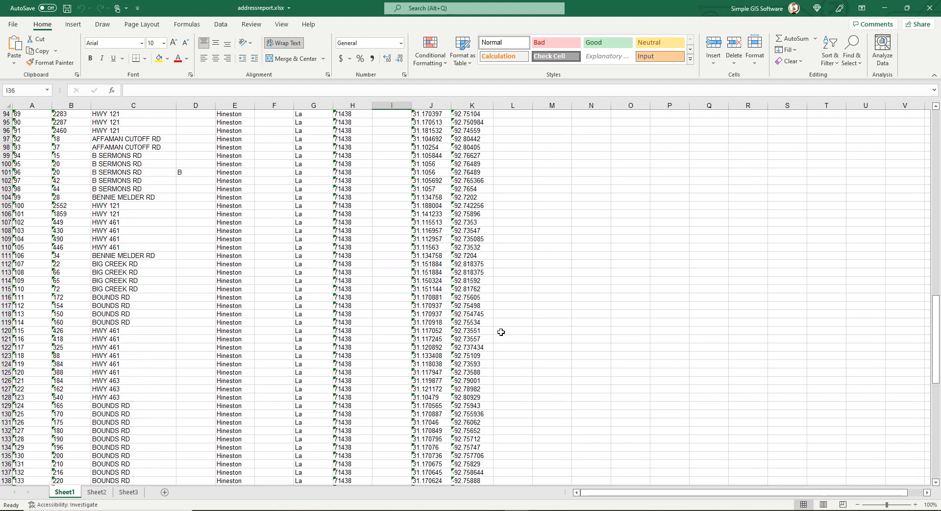
scroll(501, 331, "up", 20)
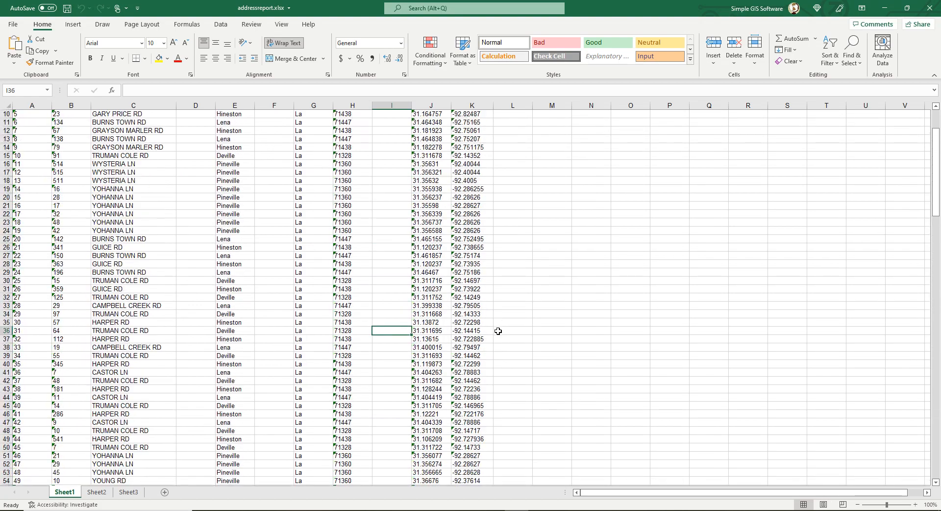
scroll(498, 331, "up", 3)
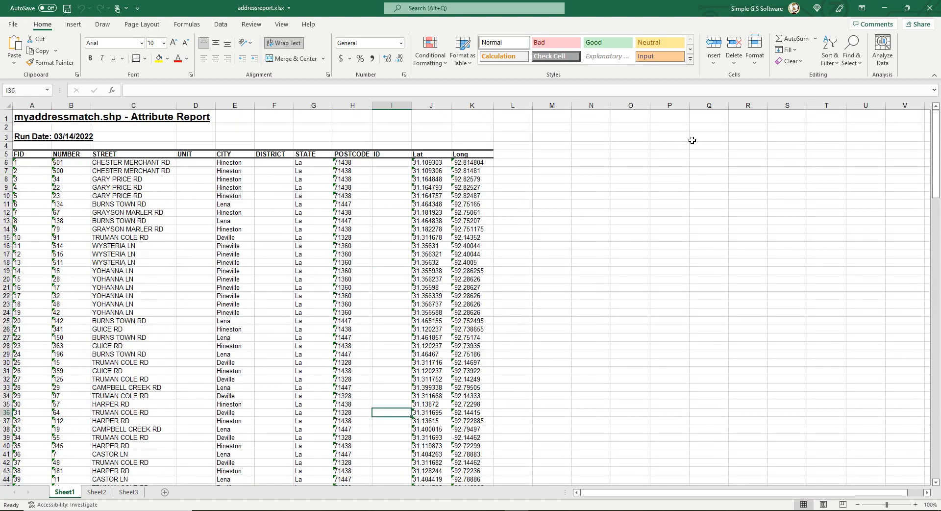
left_click(933, 8)
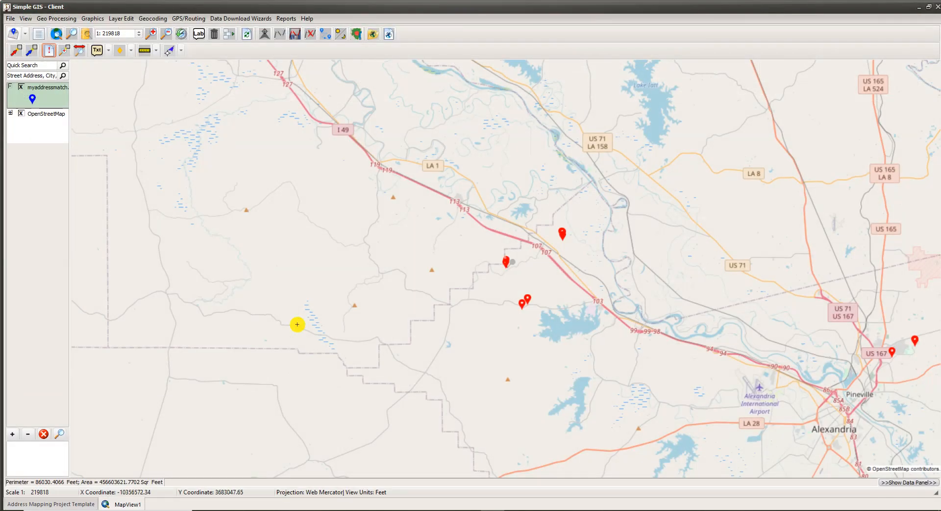